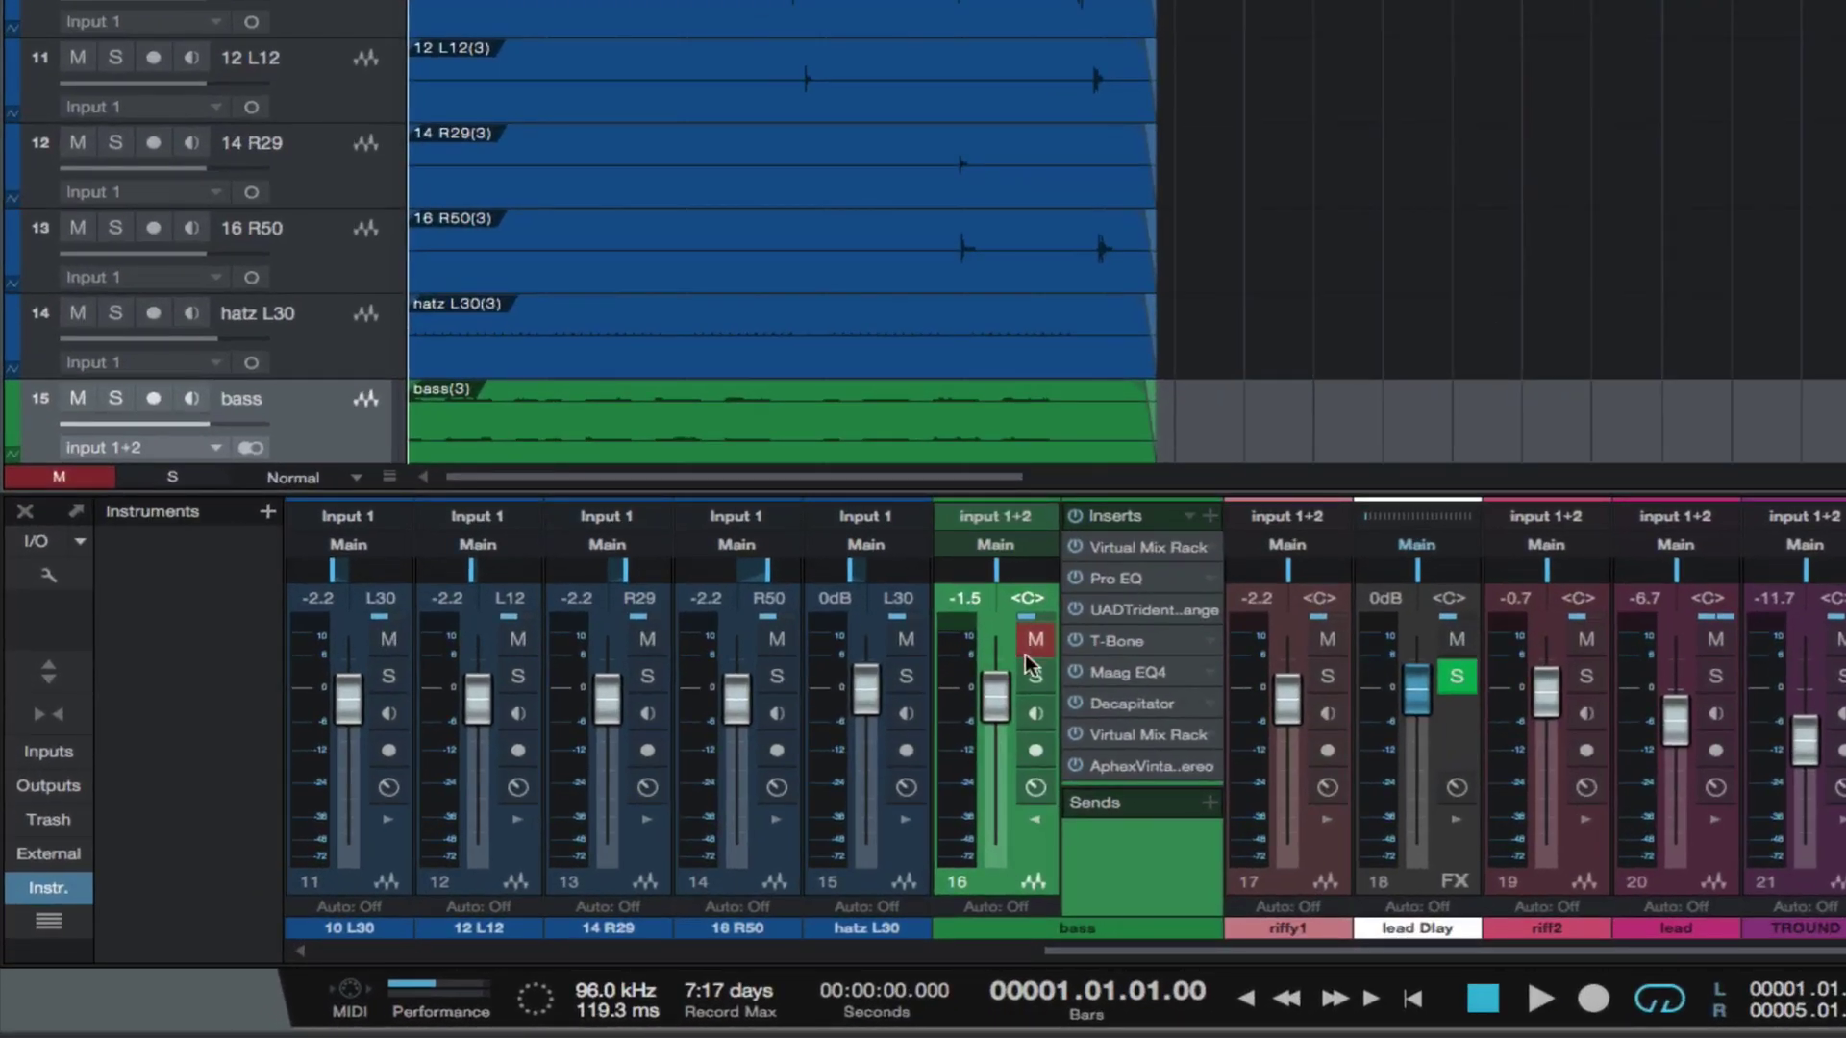
# Step: Solo the bass channel and play the song to hear the bass alone
pyautogui.click(1034, 678)
pyautogui.press('space')
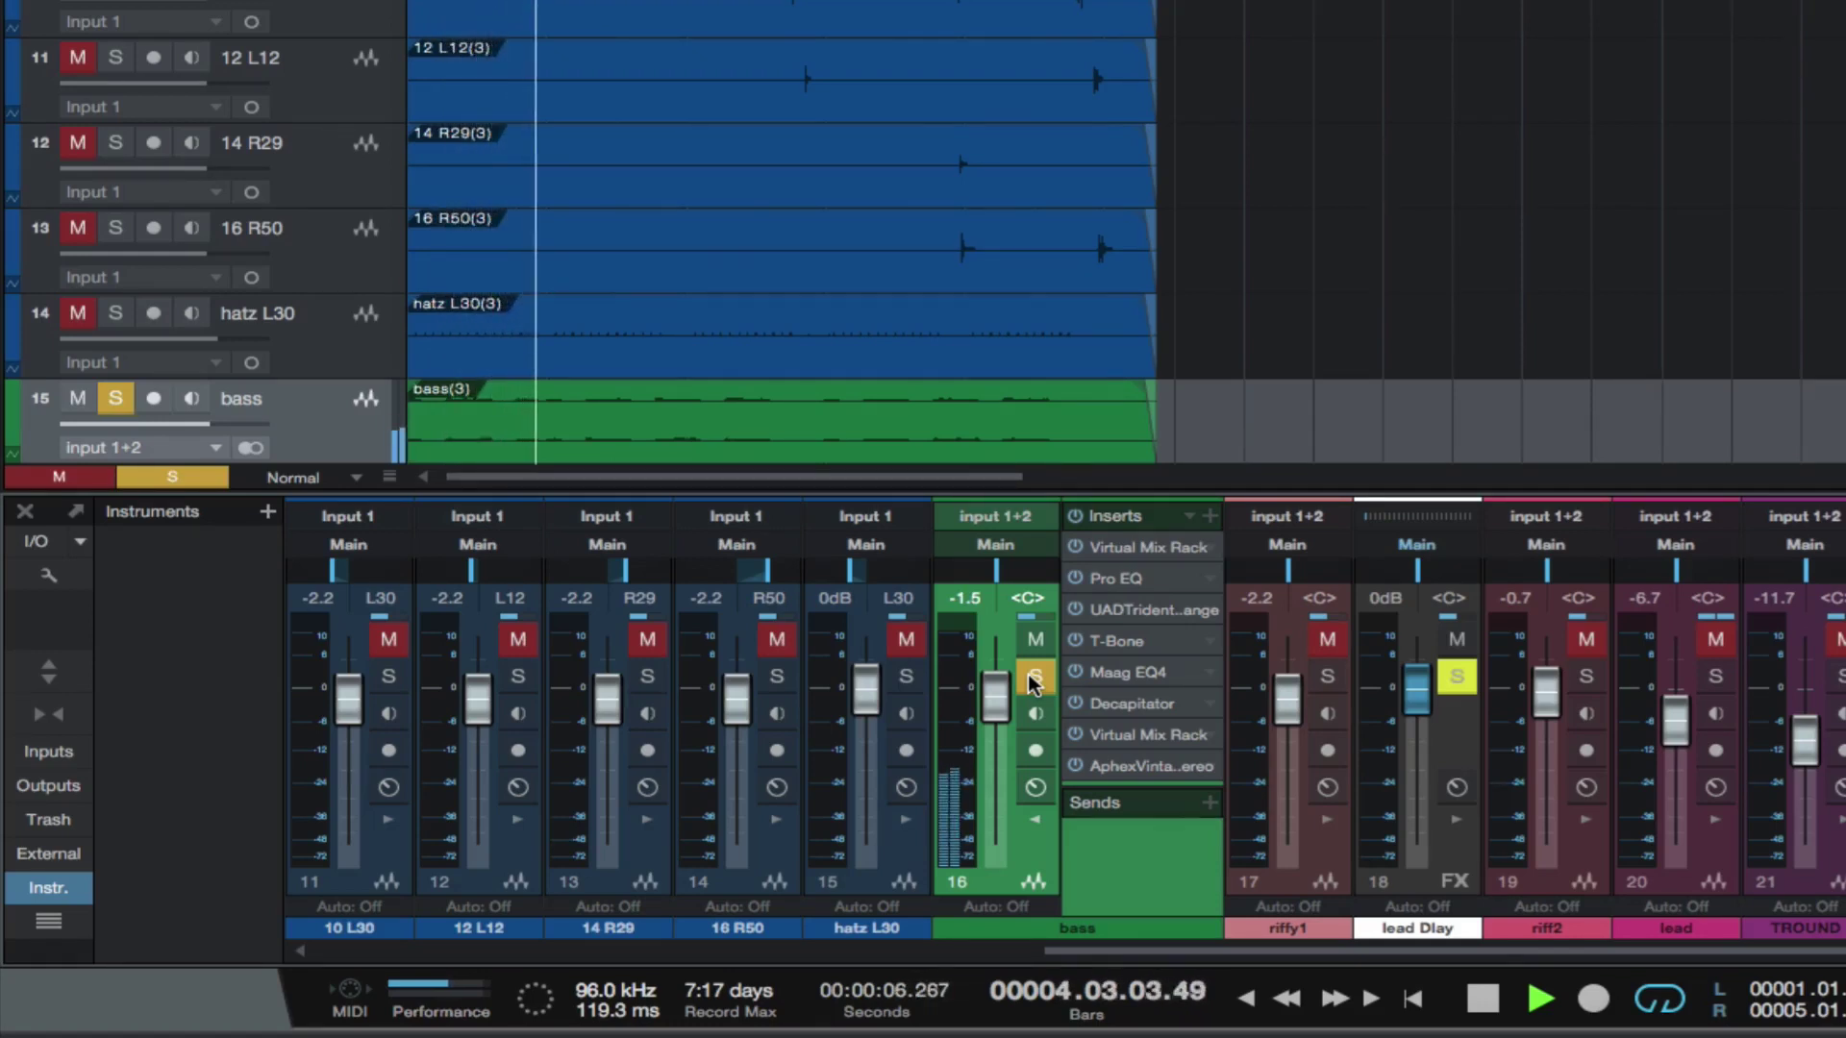
# Step: Unsolo the bass, play it within the full mix, then bring up its Pro EQ insert
pyautogui.press('space')
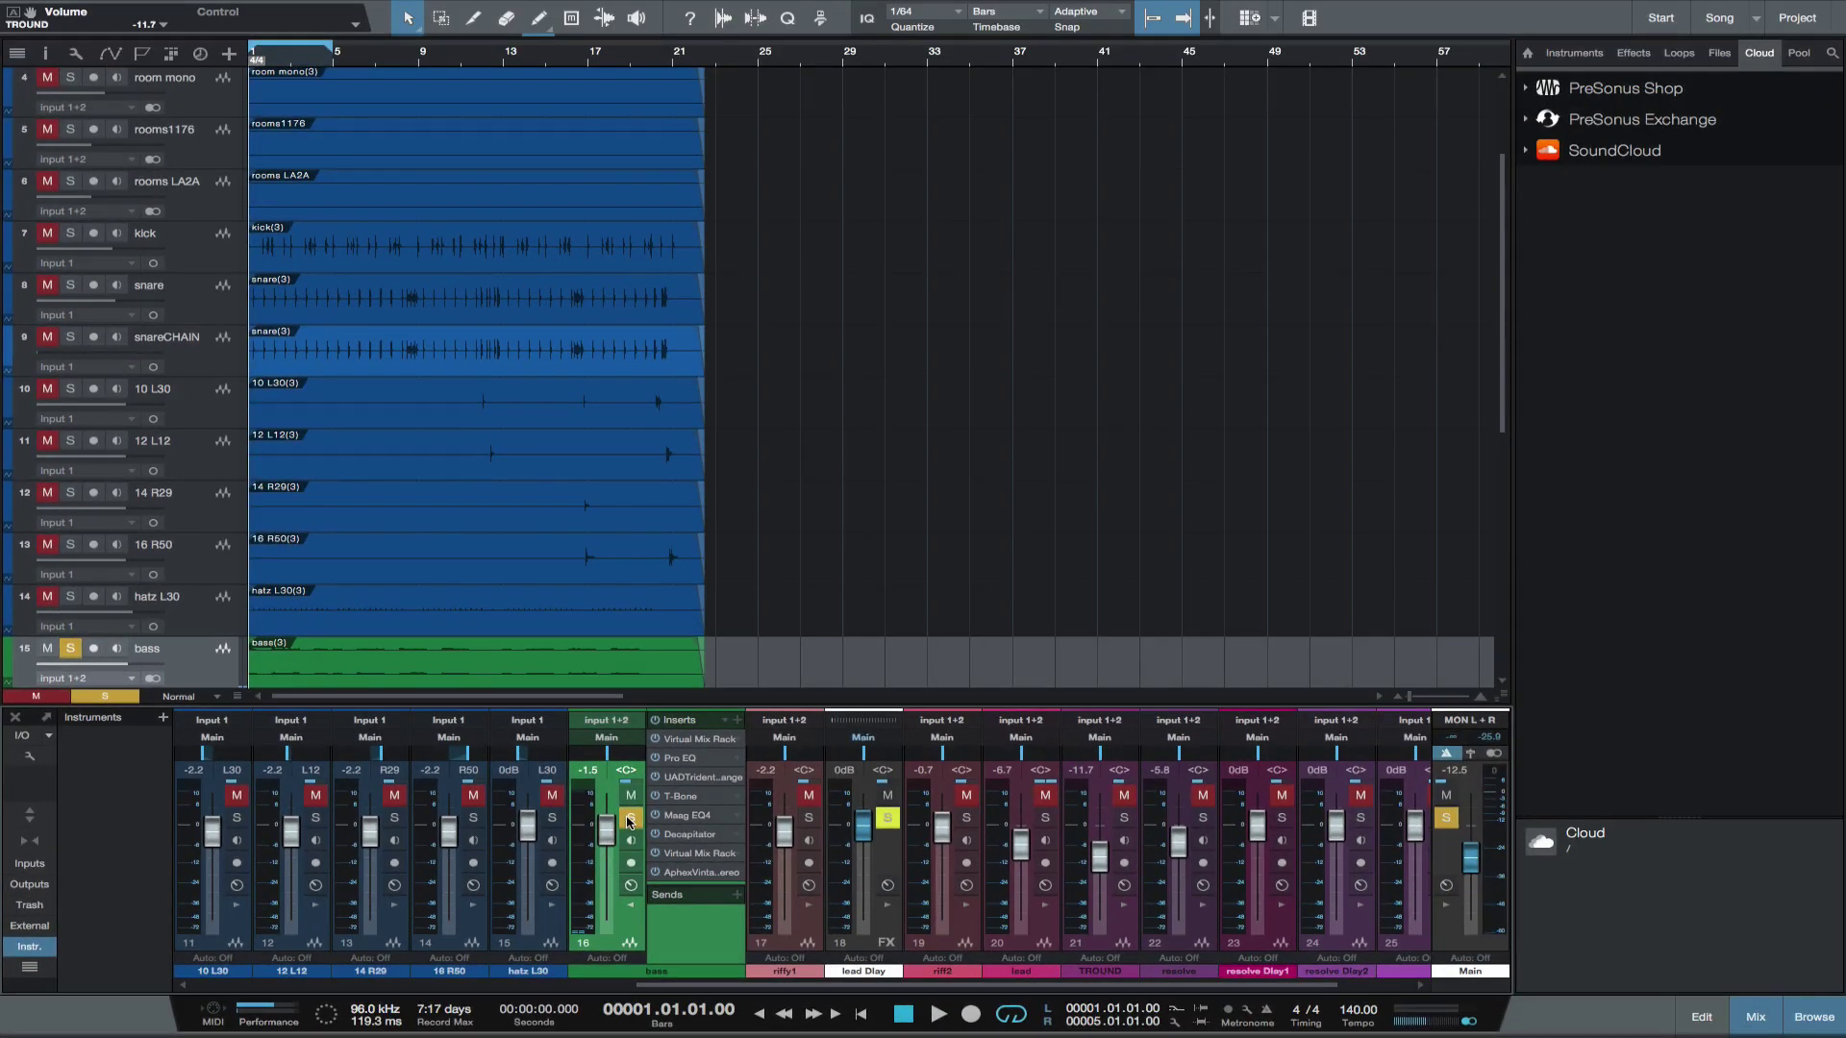
pyautogui.click(629, 819)
pyautogui.press('space')
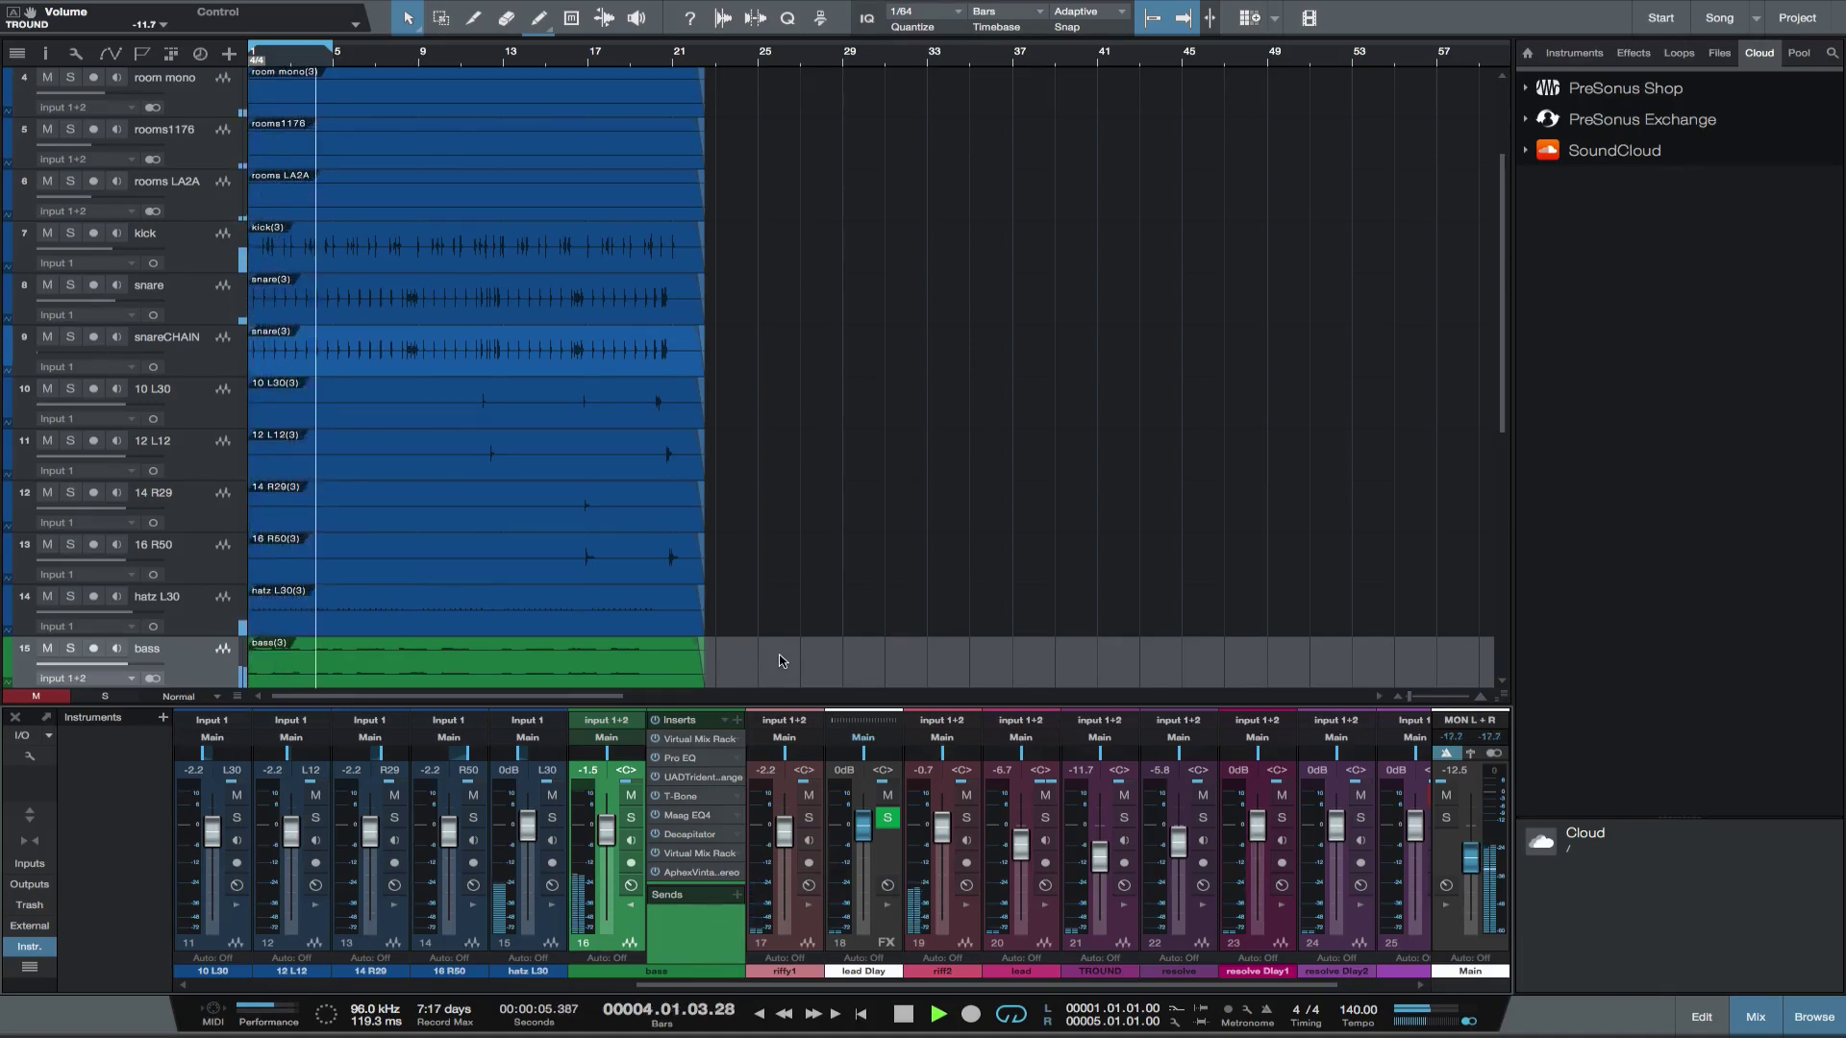
pyautogui.press('space')
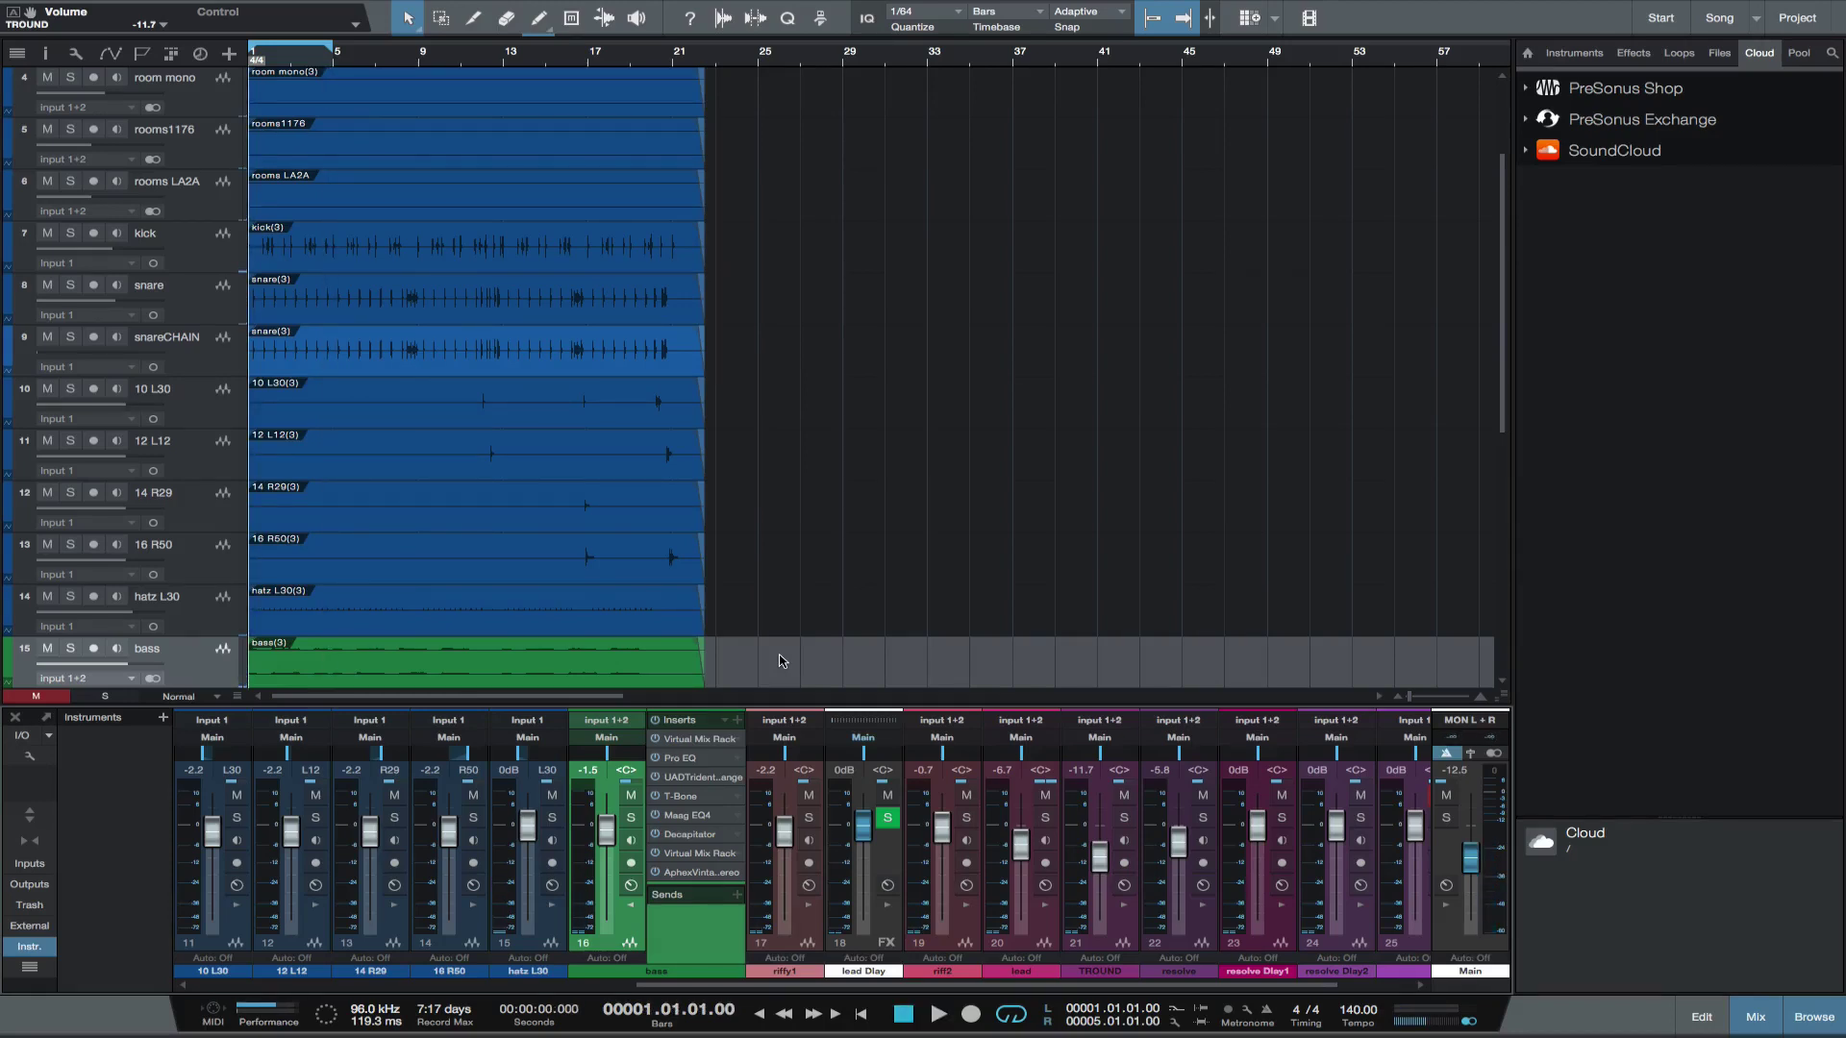
pyautogui.click(679, 758)
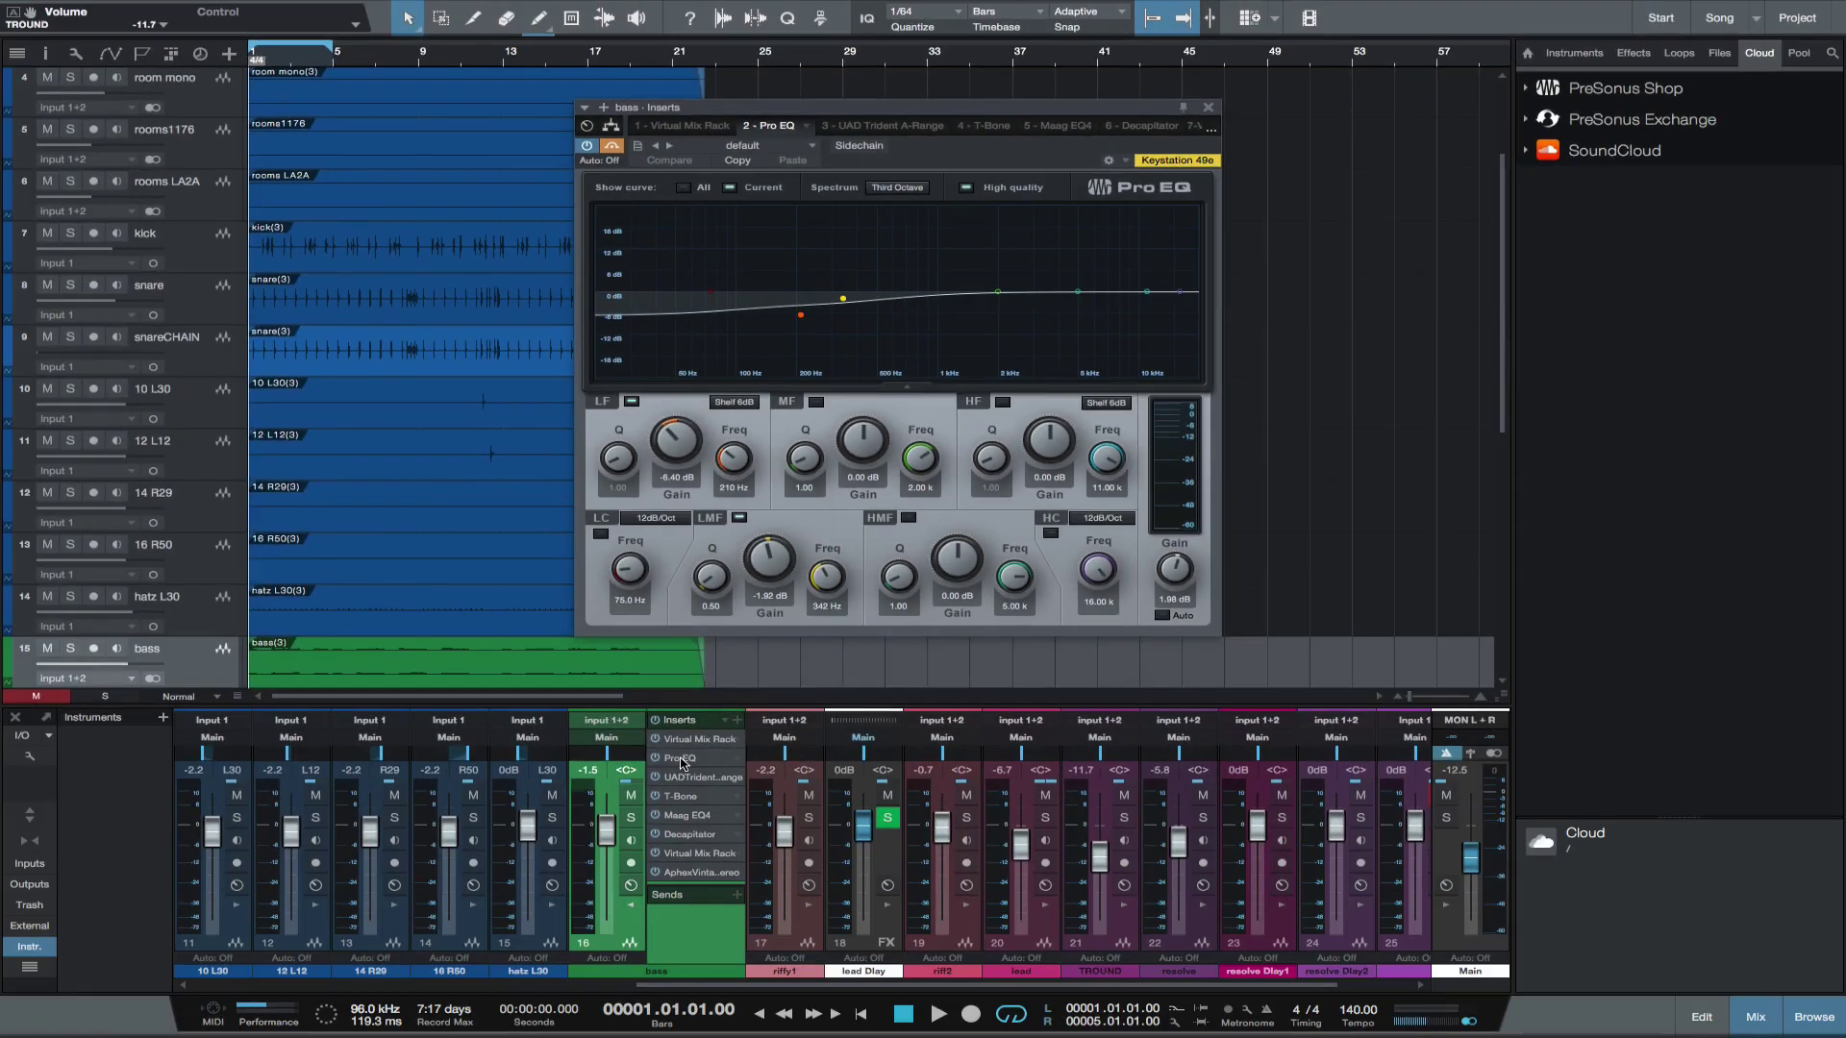
# Step: Play the song while switching the bass Pro EQ in and out, leaving it bypassed
pyautogui.press('space')
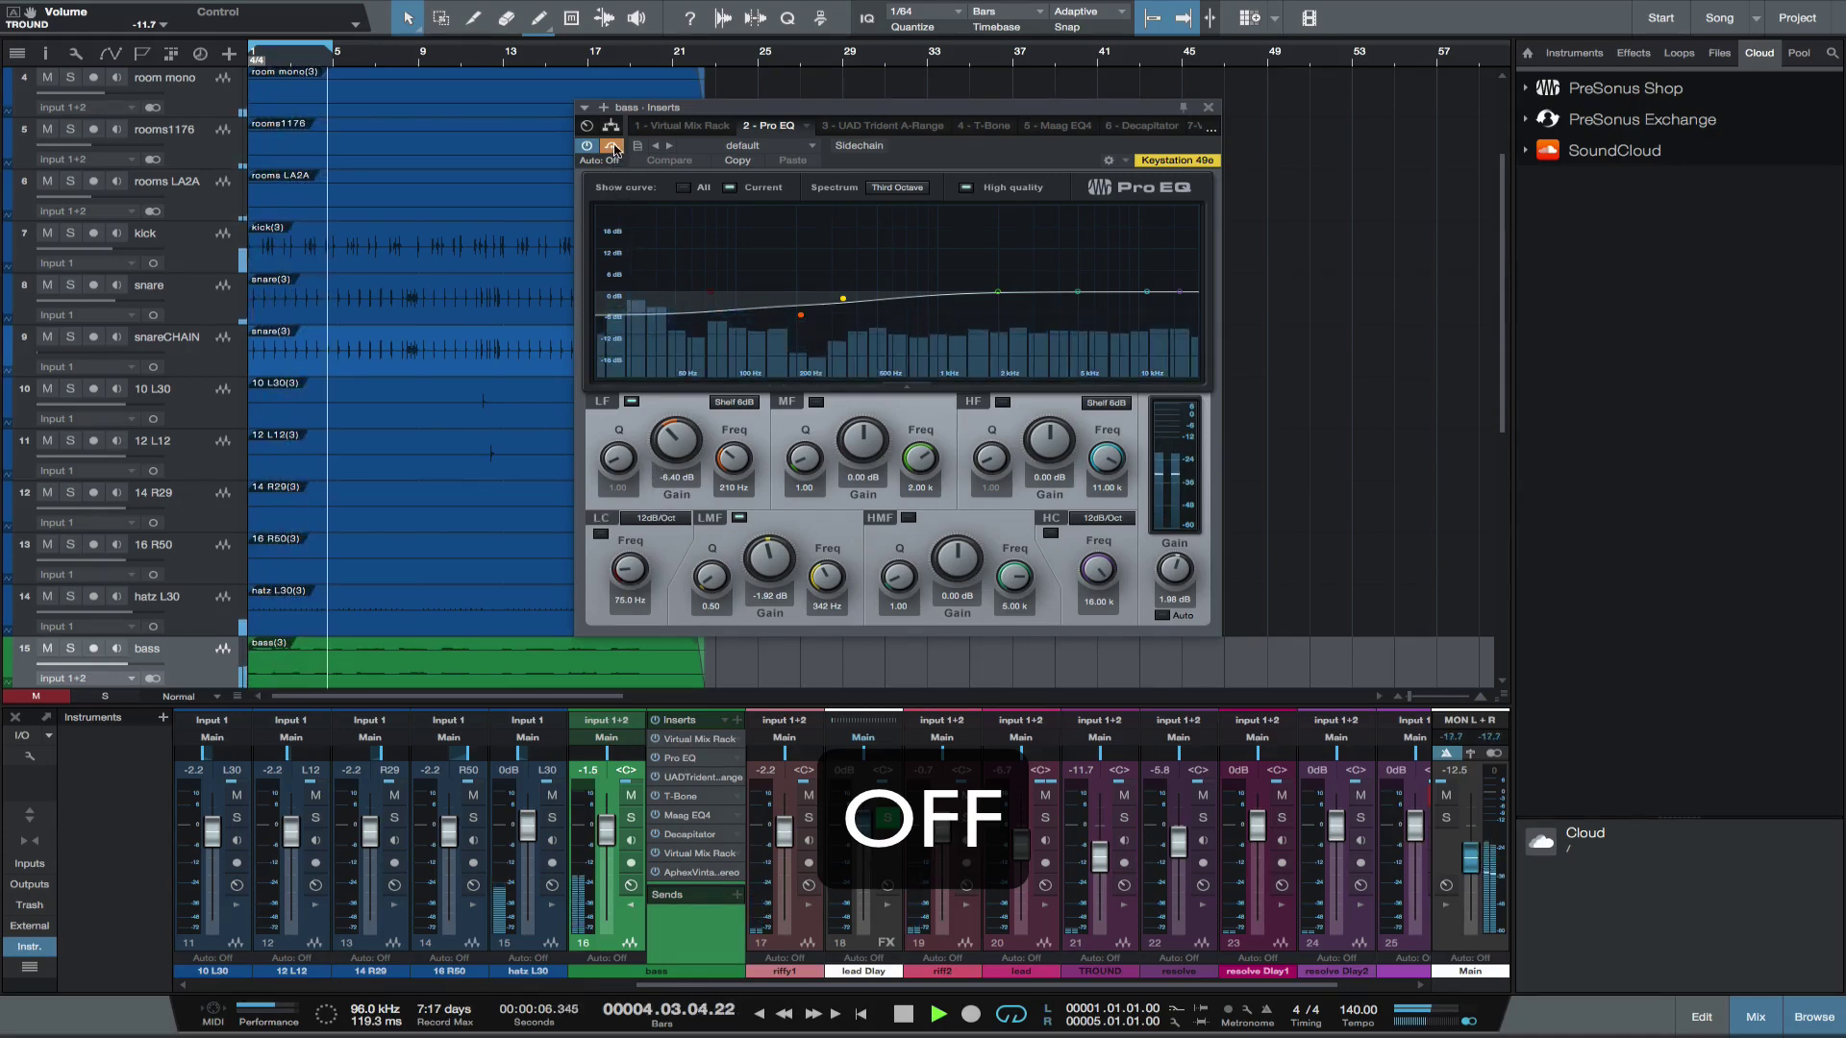
pyautogui.click(612, 146)
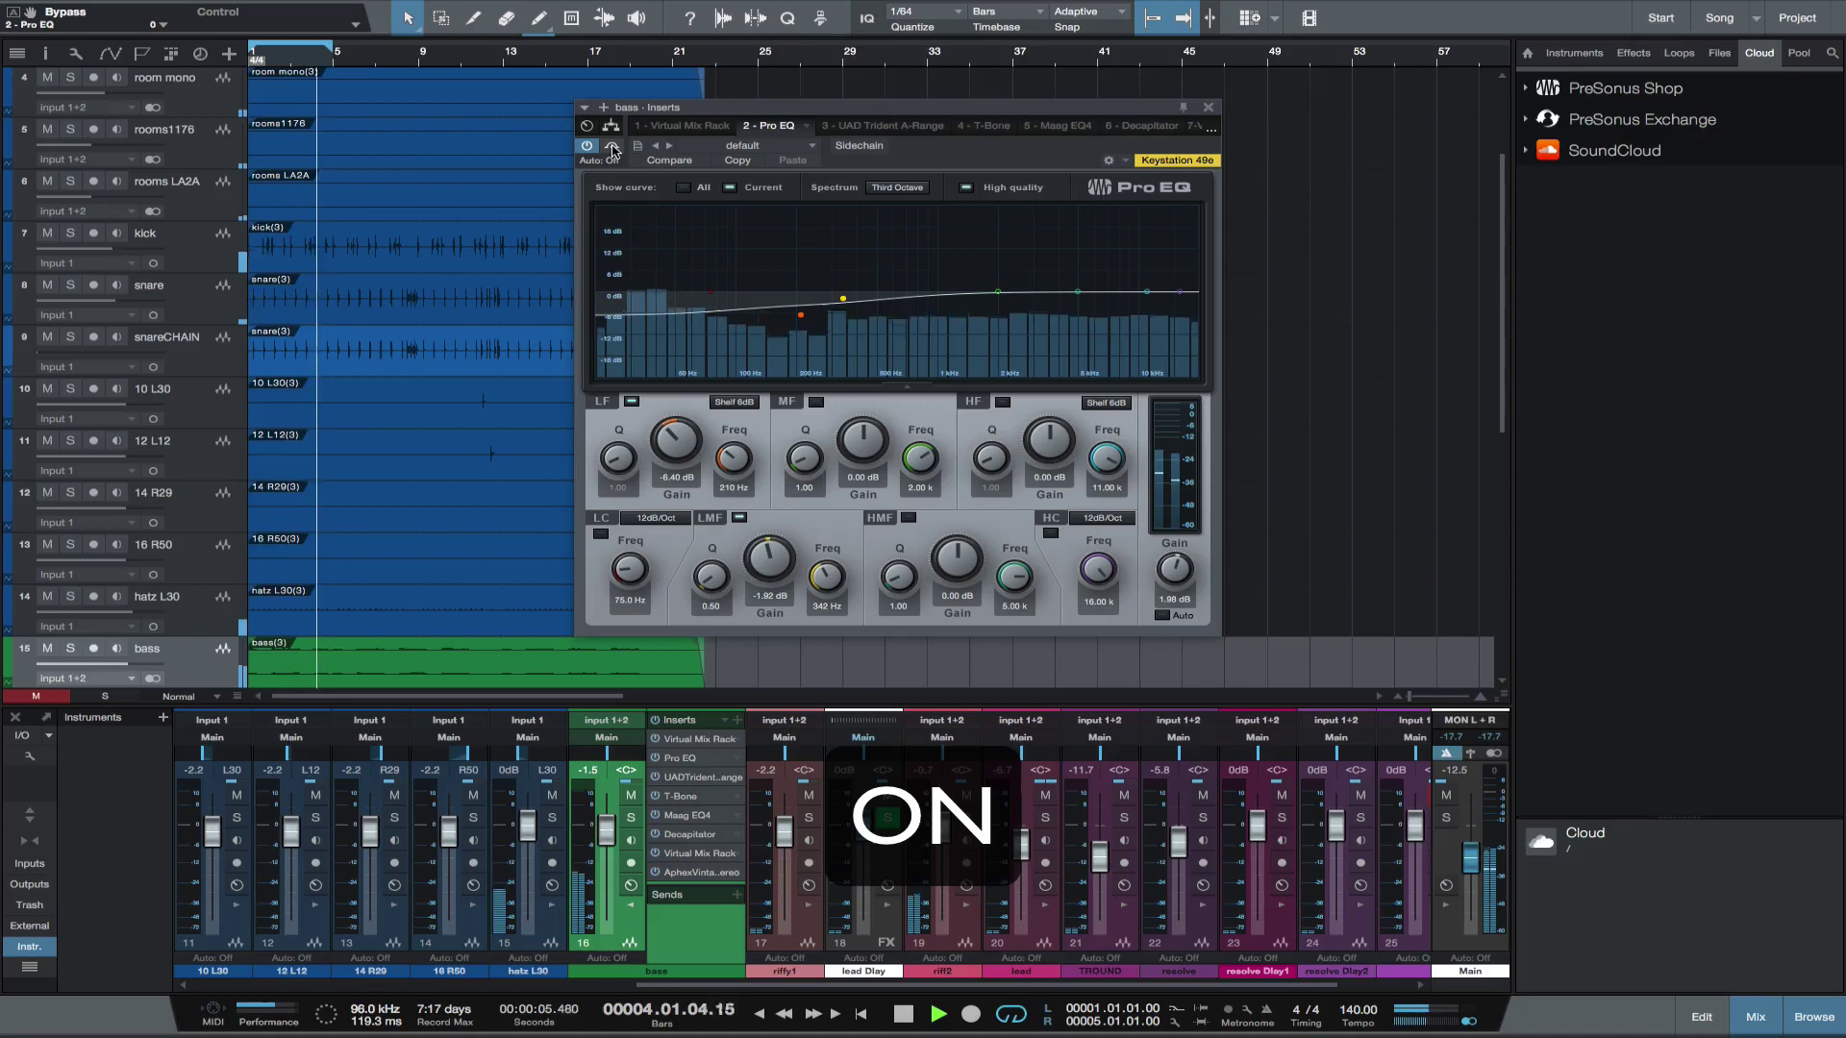
pyautogui.click(613, 147)
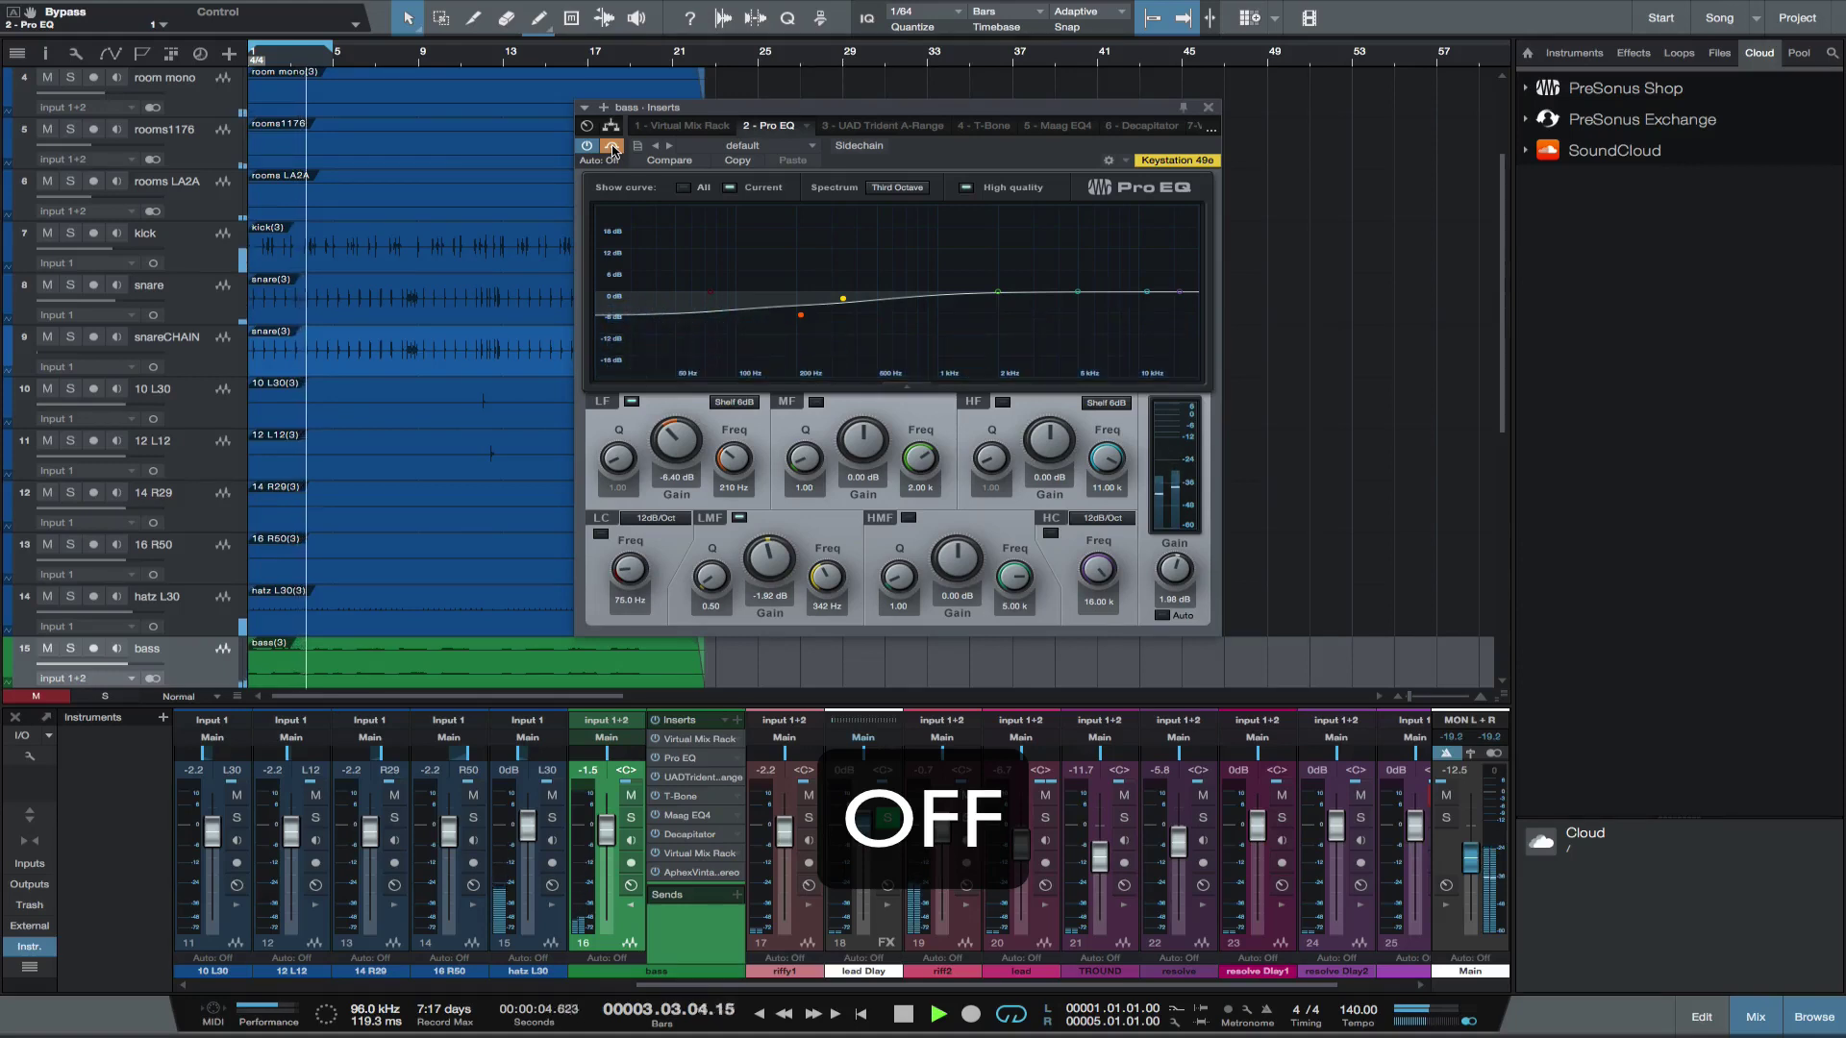
pyautogui.press('space')
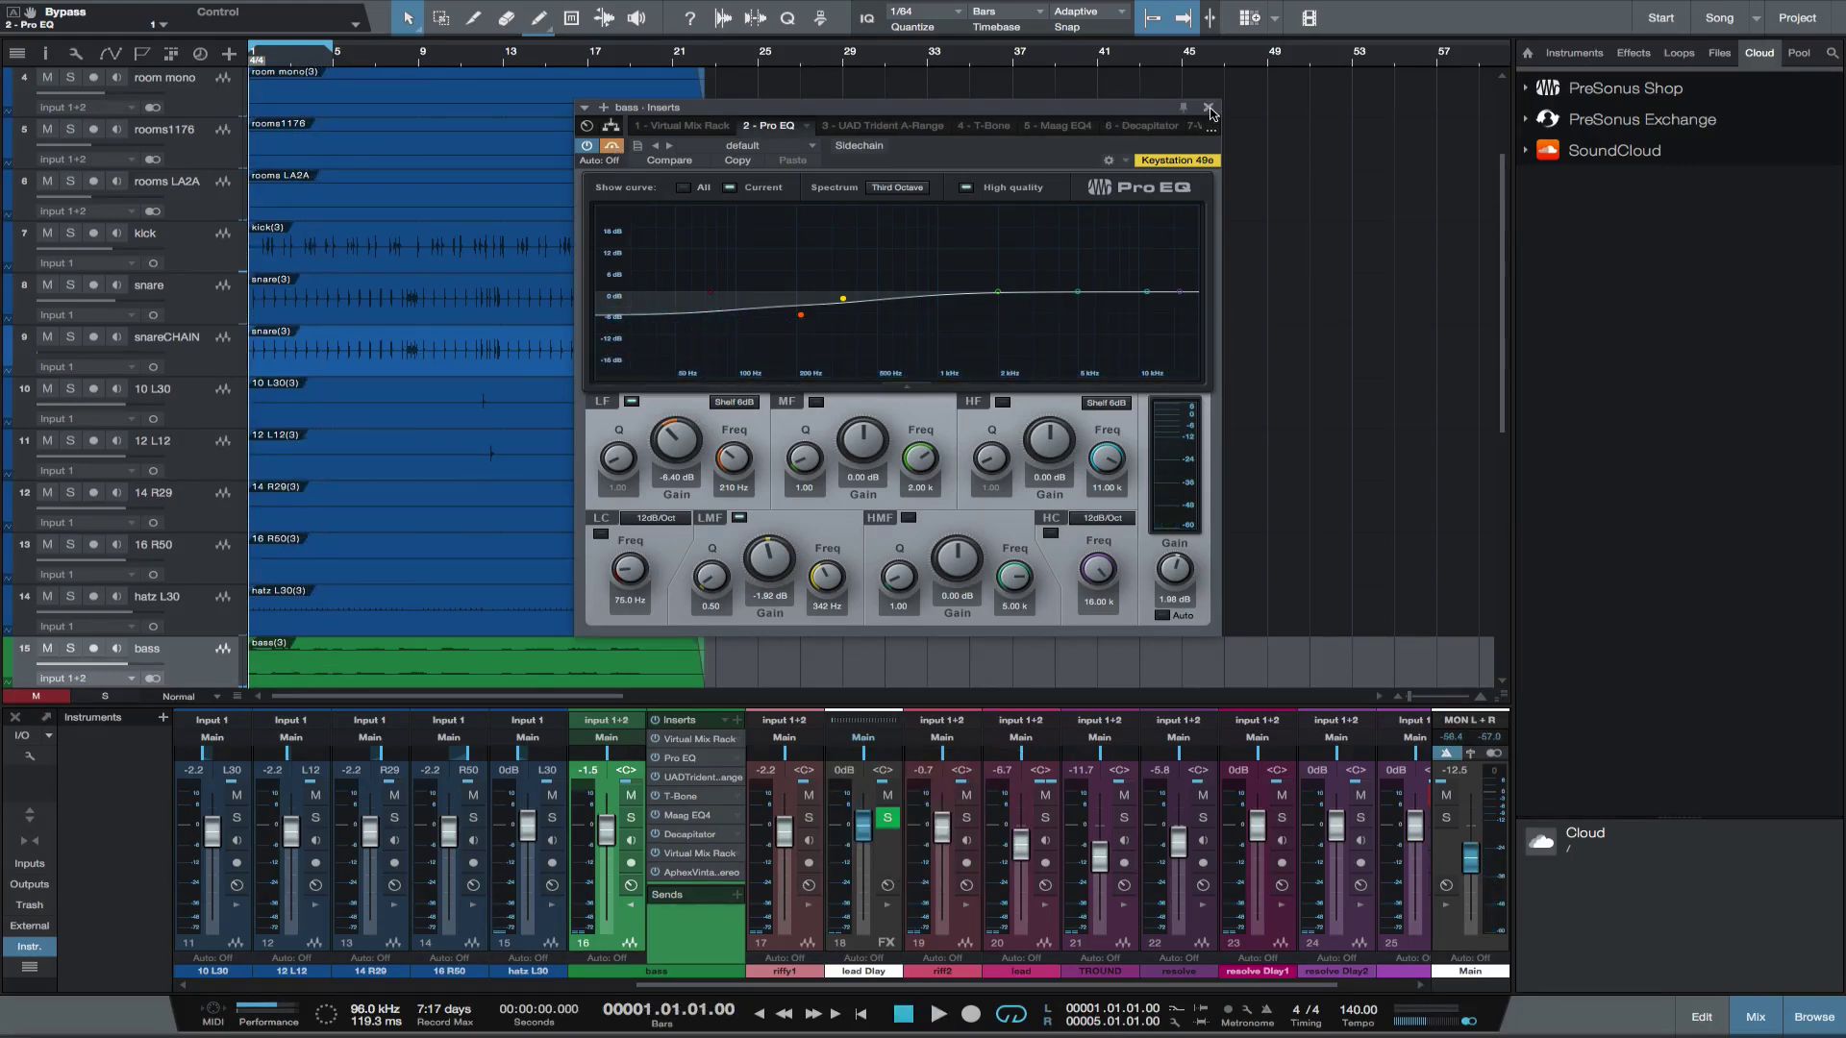
# Step: Swap Pro EQ for the UAD Trident A-Range, A/B it in playback, then close it bypassed
pyautogui.click(1208, 107)
pyautogui.click(713, 779)
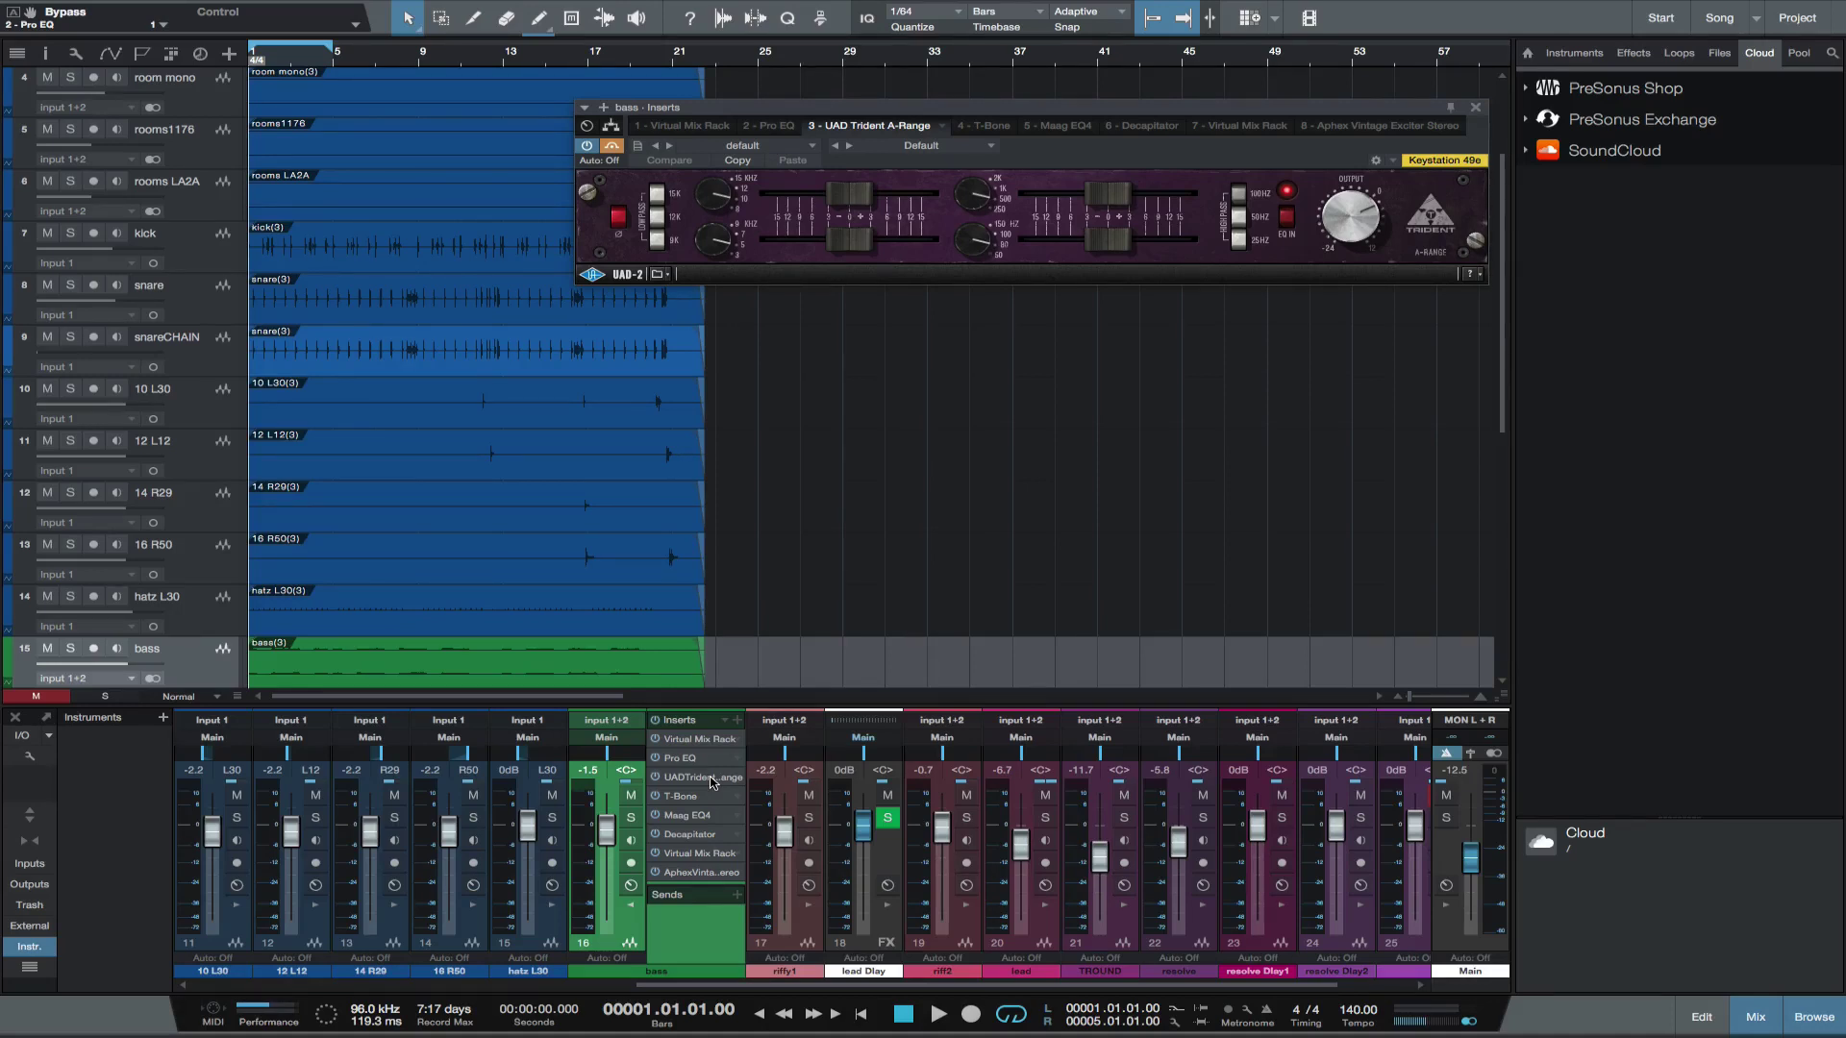
pyautogui.press('space')
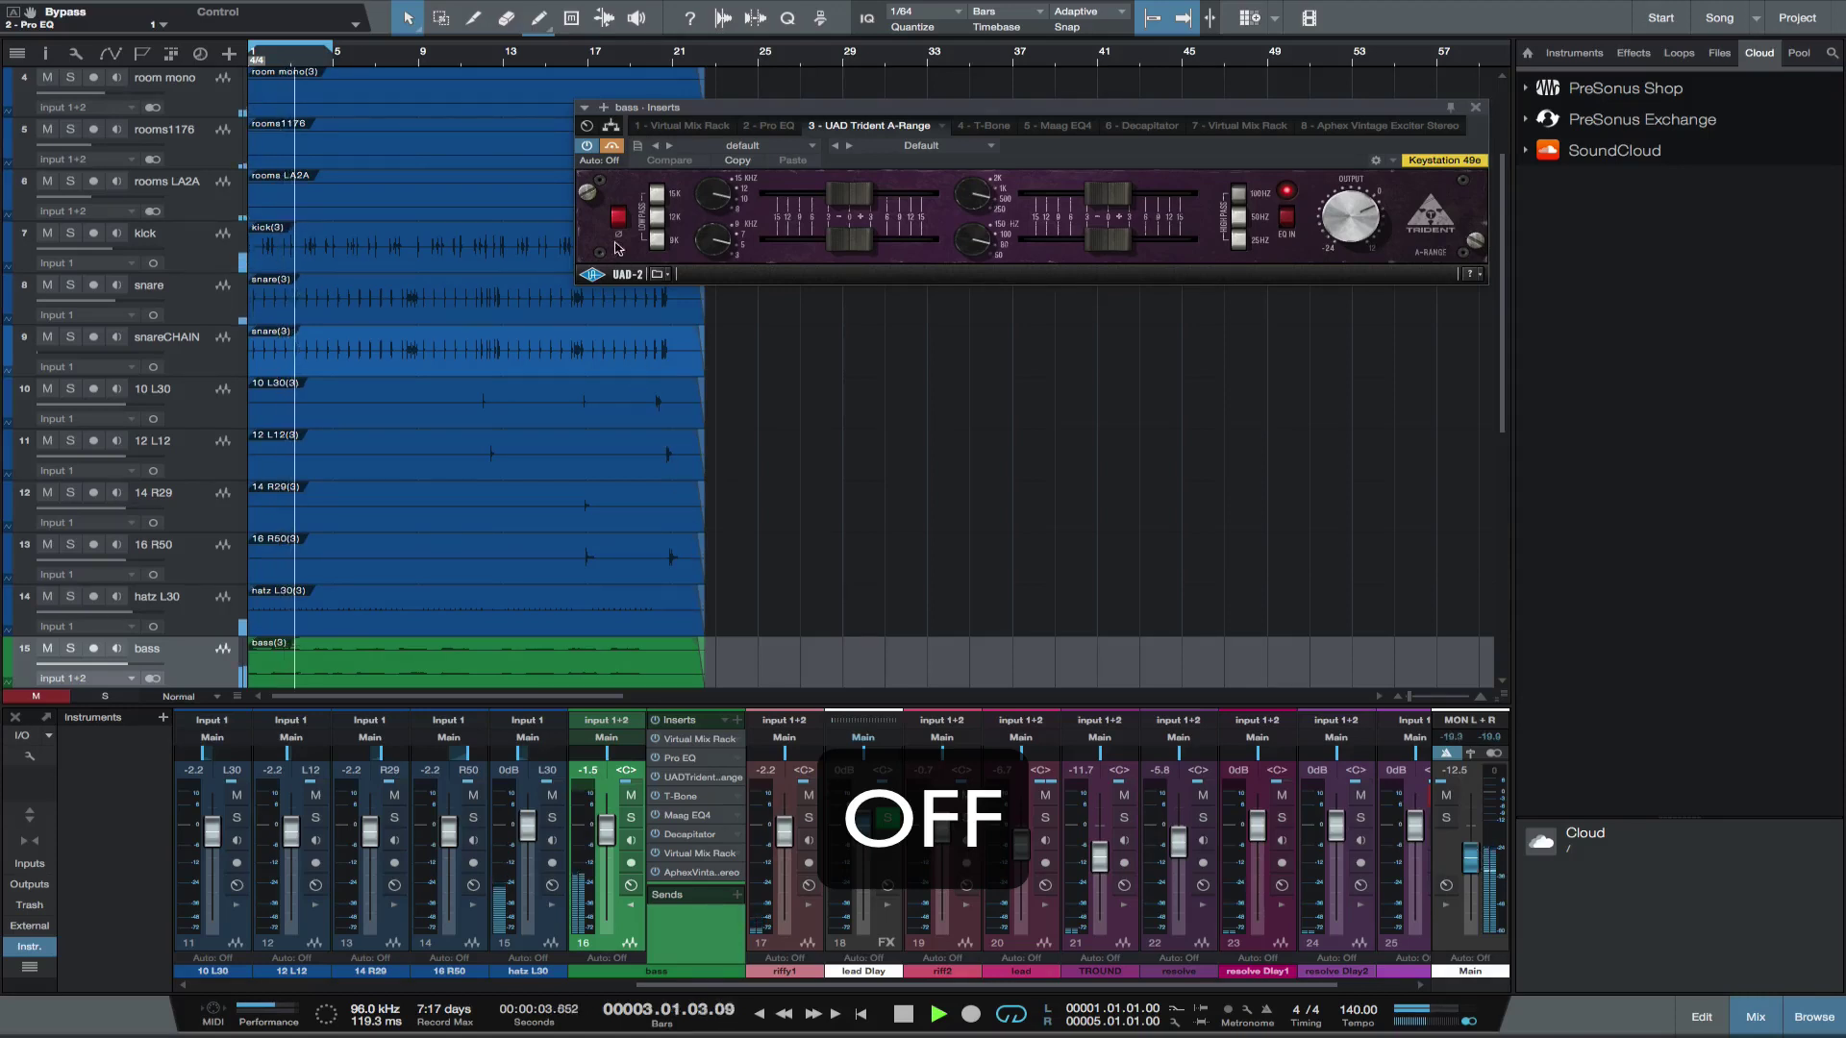
pyautogui.click(611, 147)
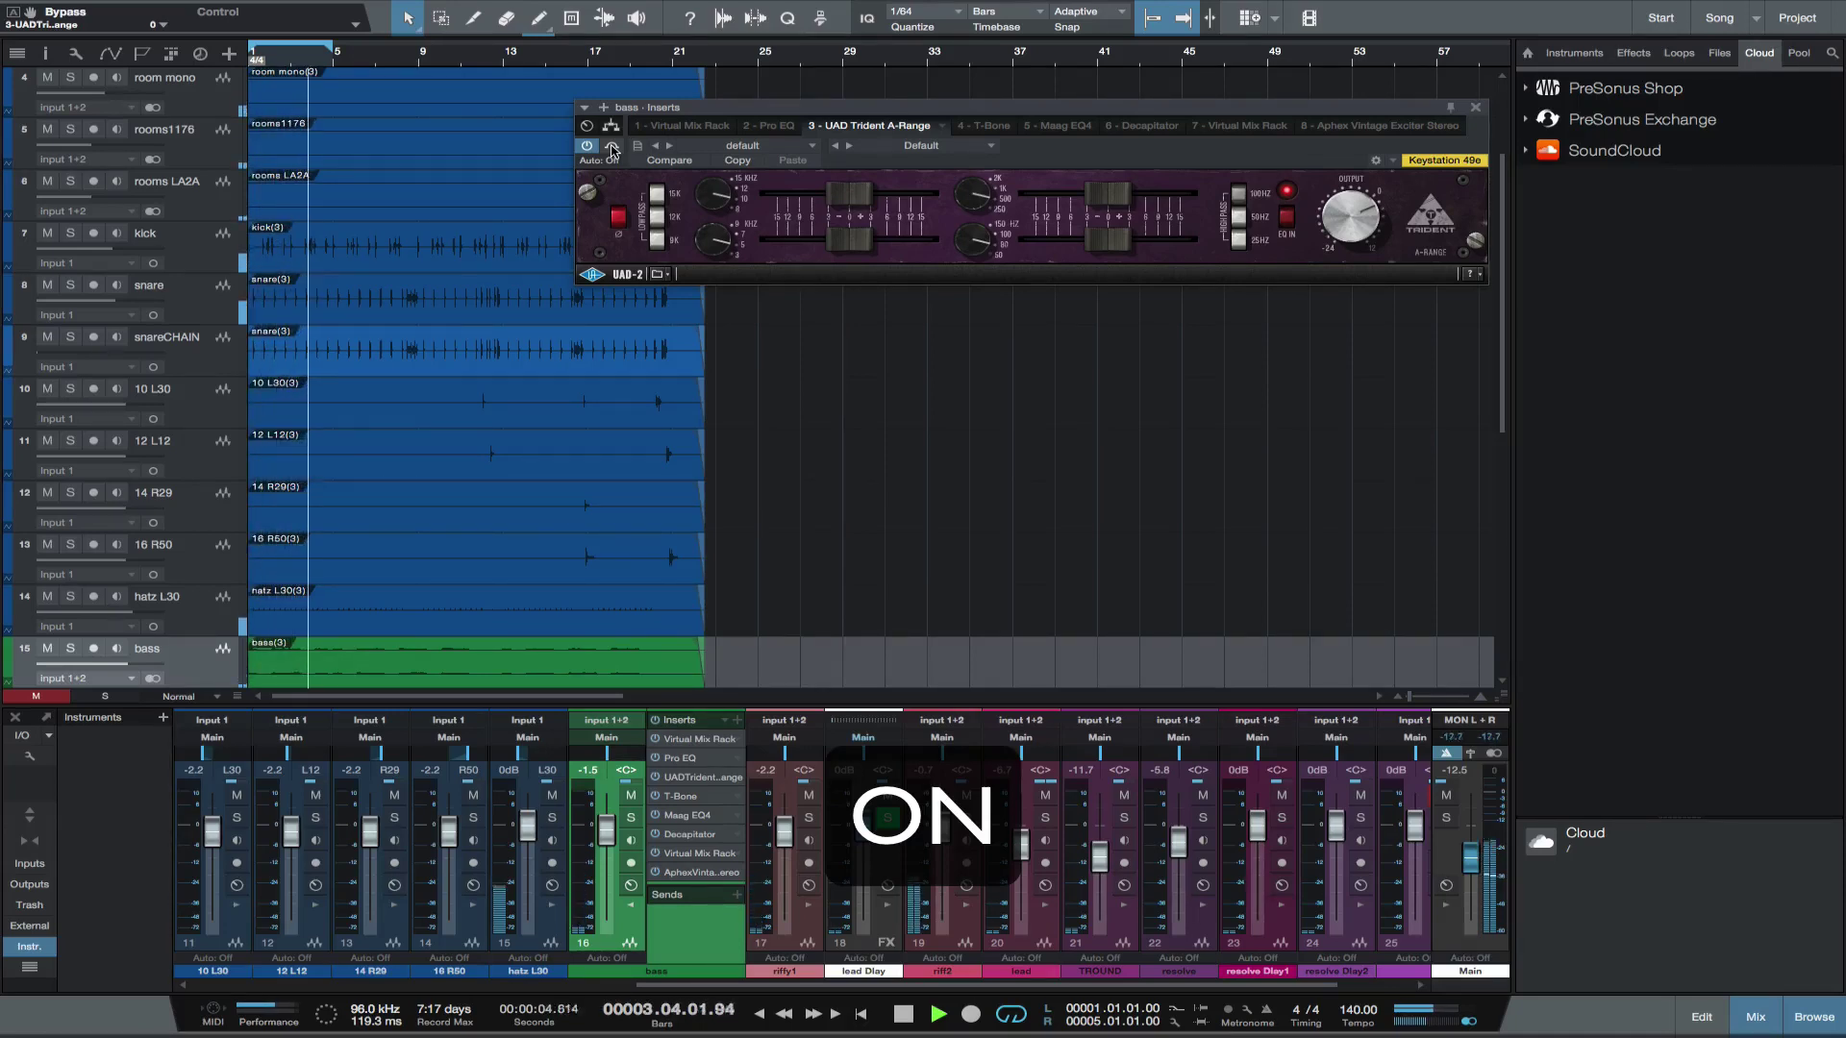
pyautogui.click(612, 147)
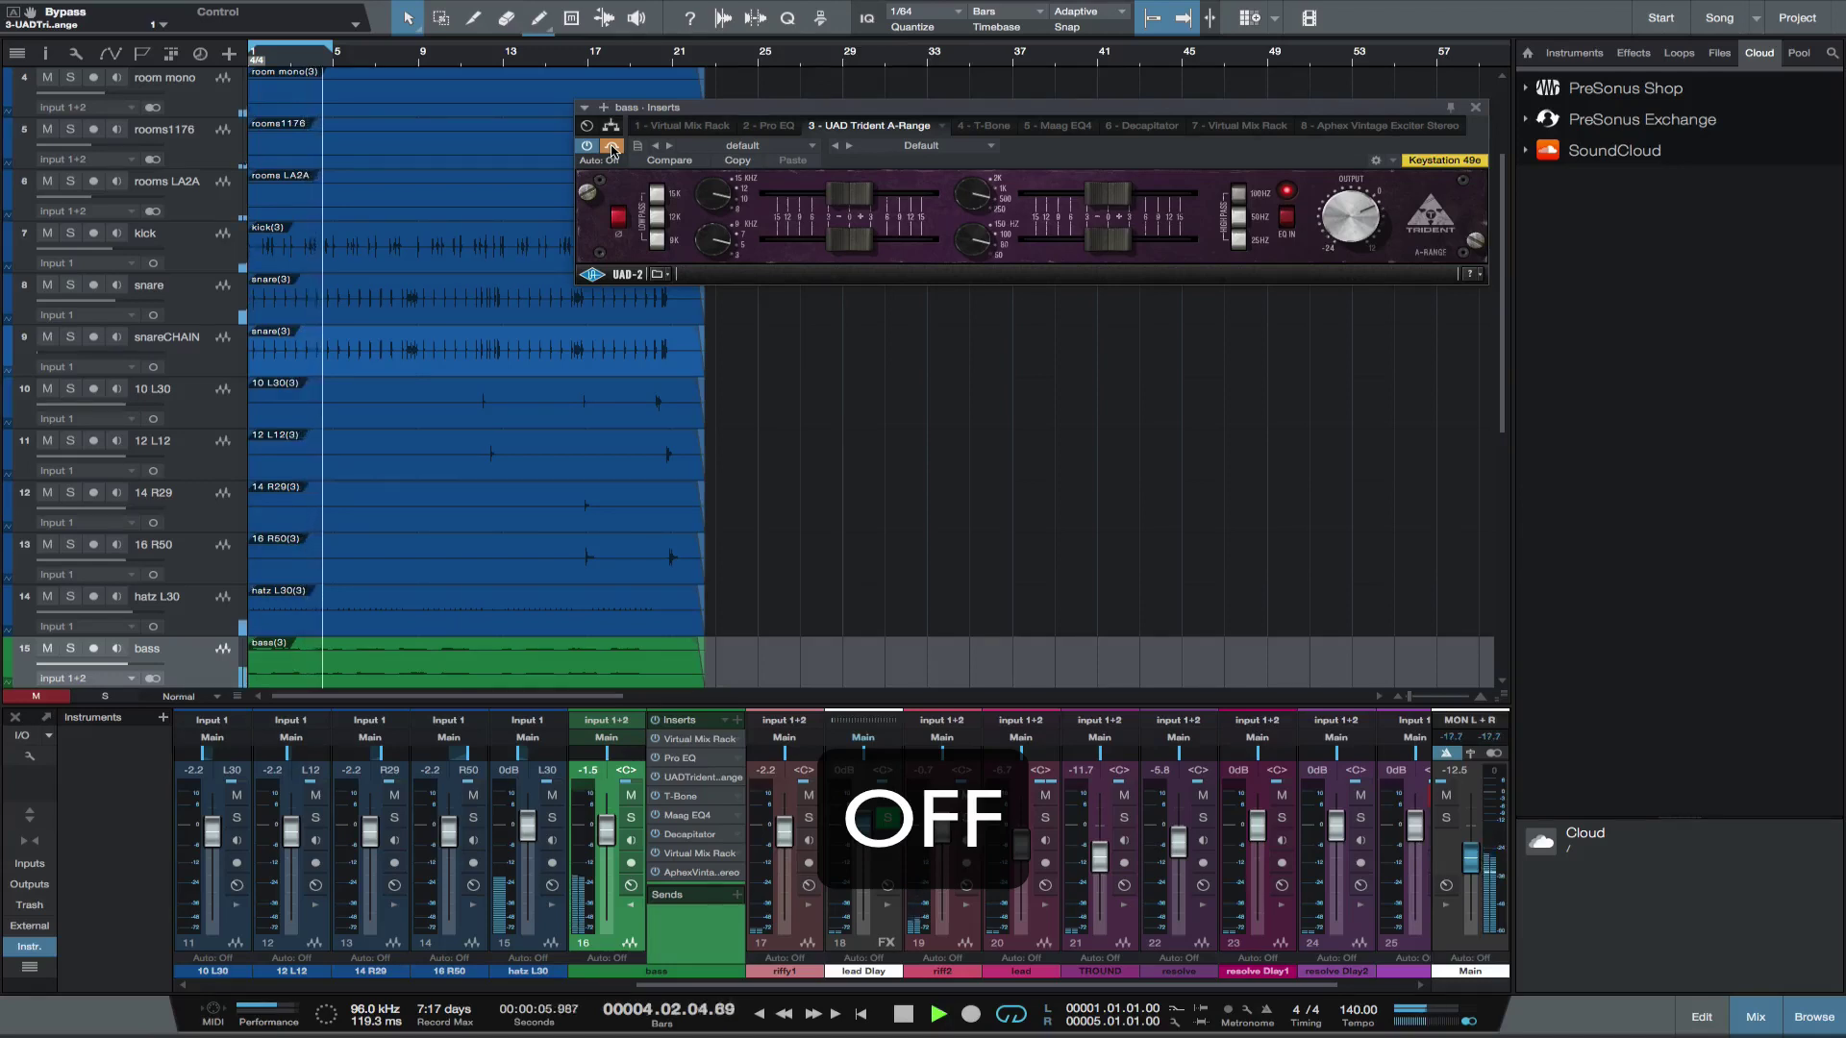
pyautogui.press('space')
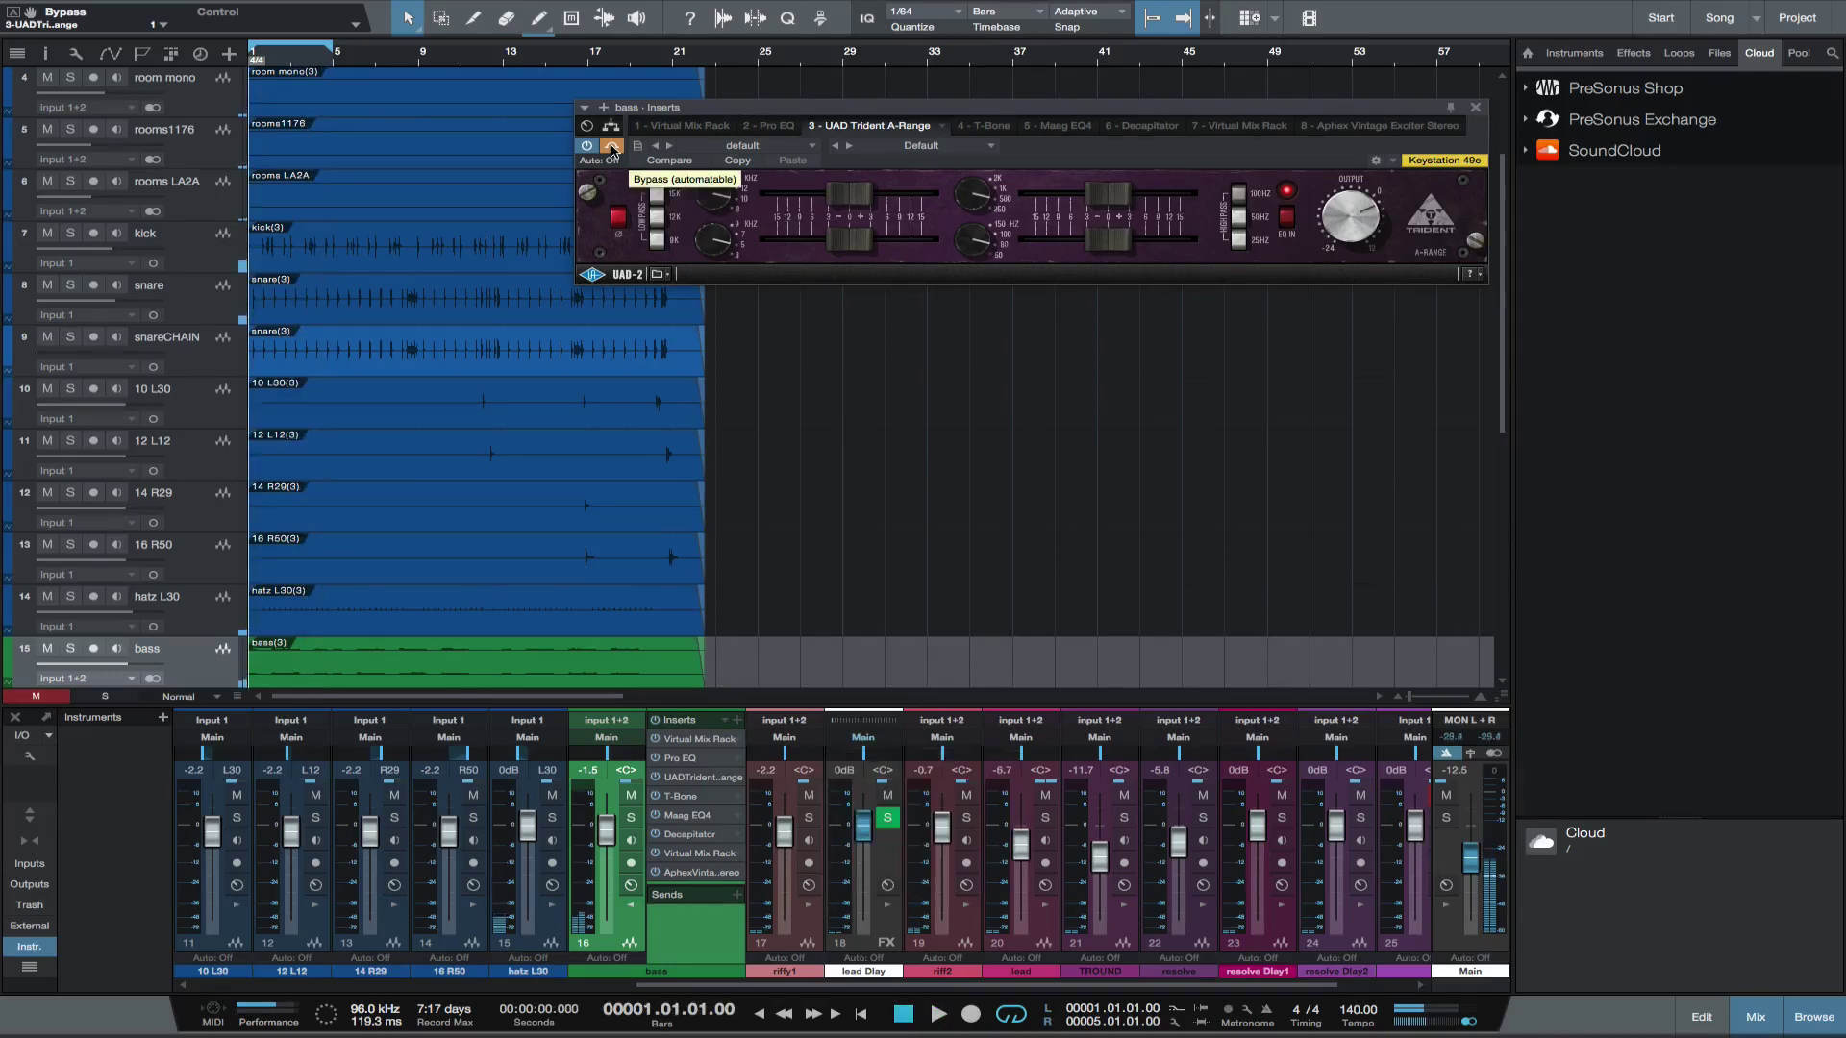
pyautogui.click(1476, 107)
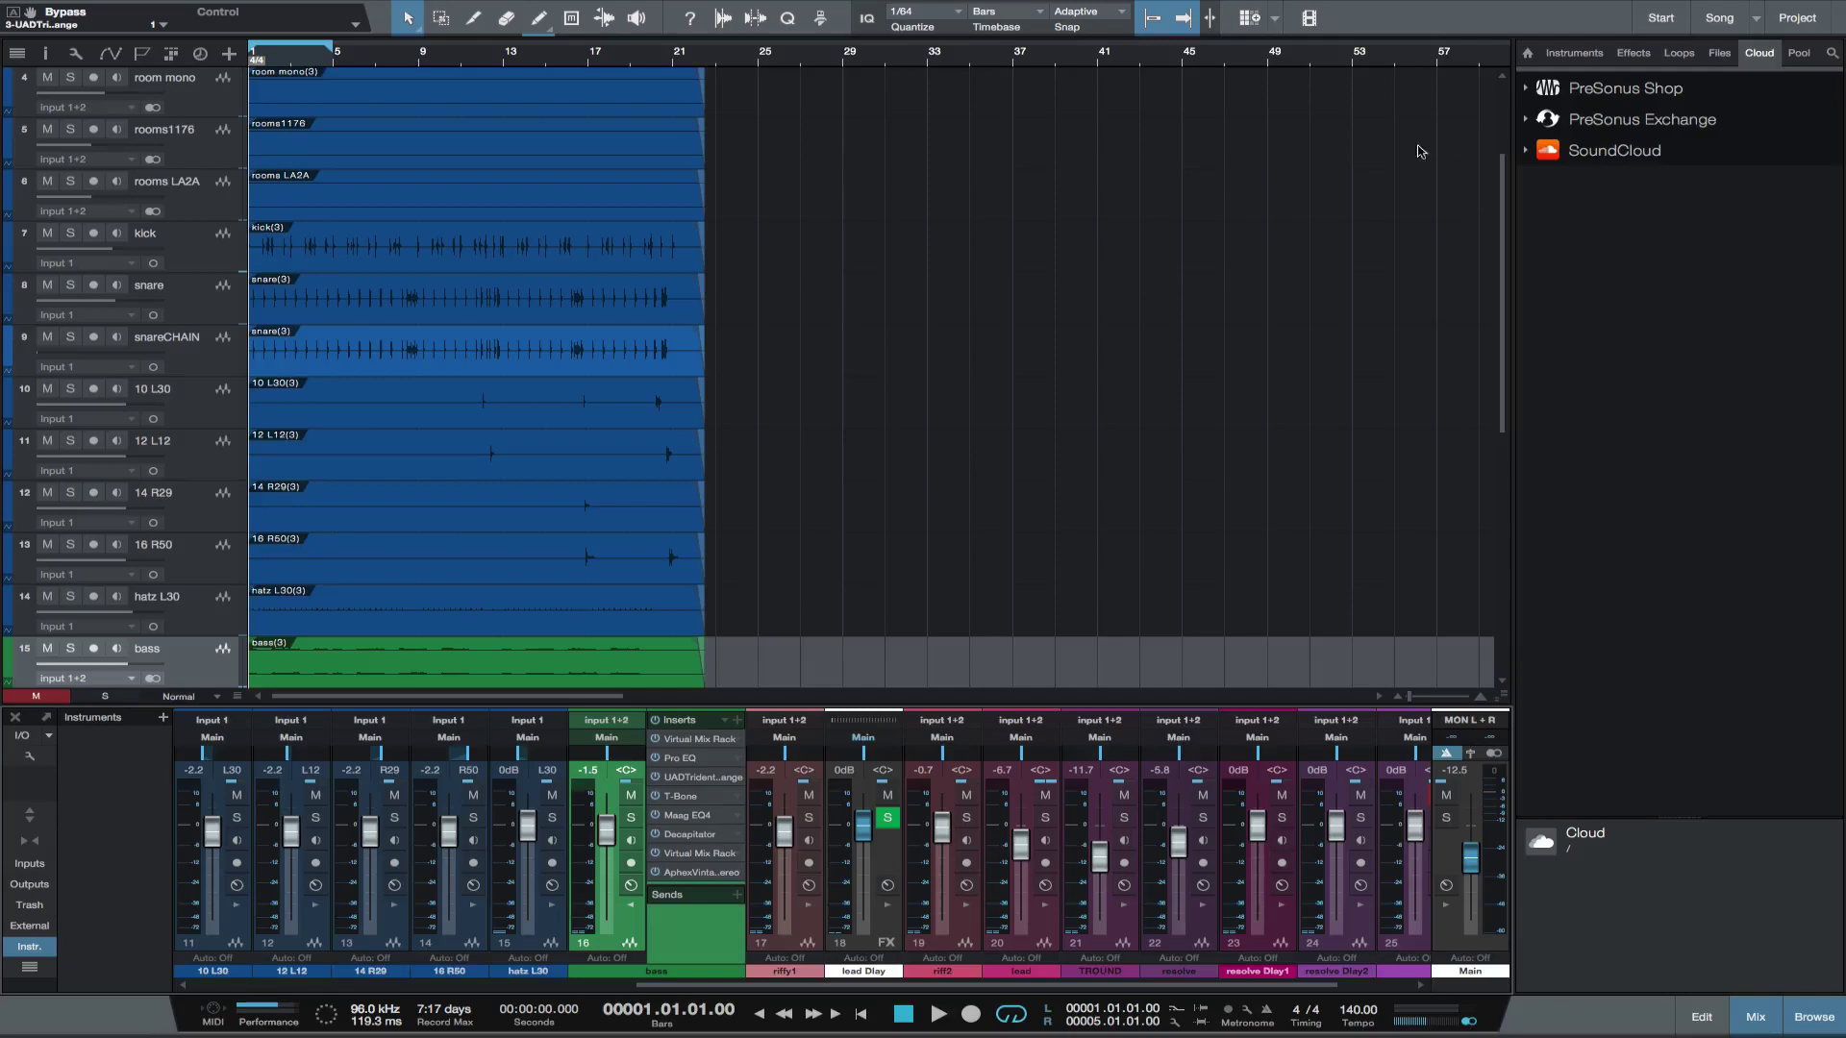
# Step: Set the T-Bone's Slant EQ to 17.6%, audition it on and off, then close it
pyautogui.click(681, 796)
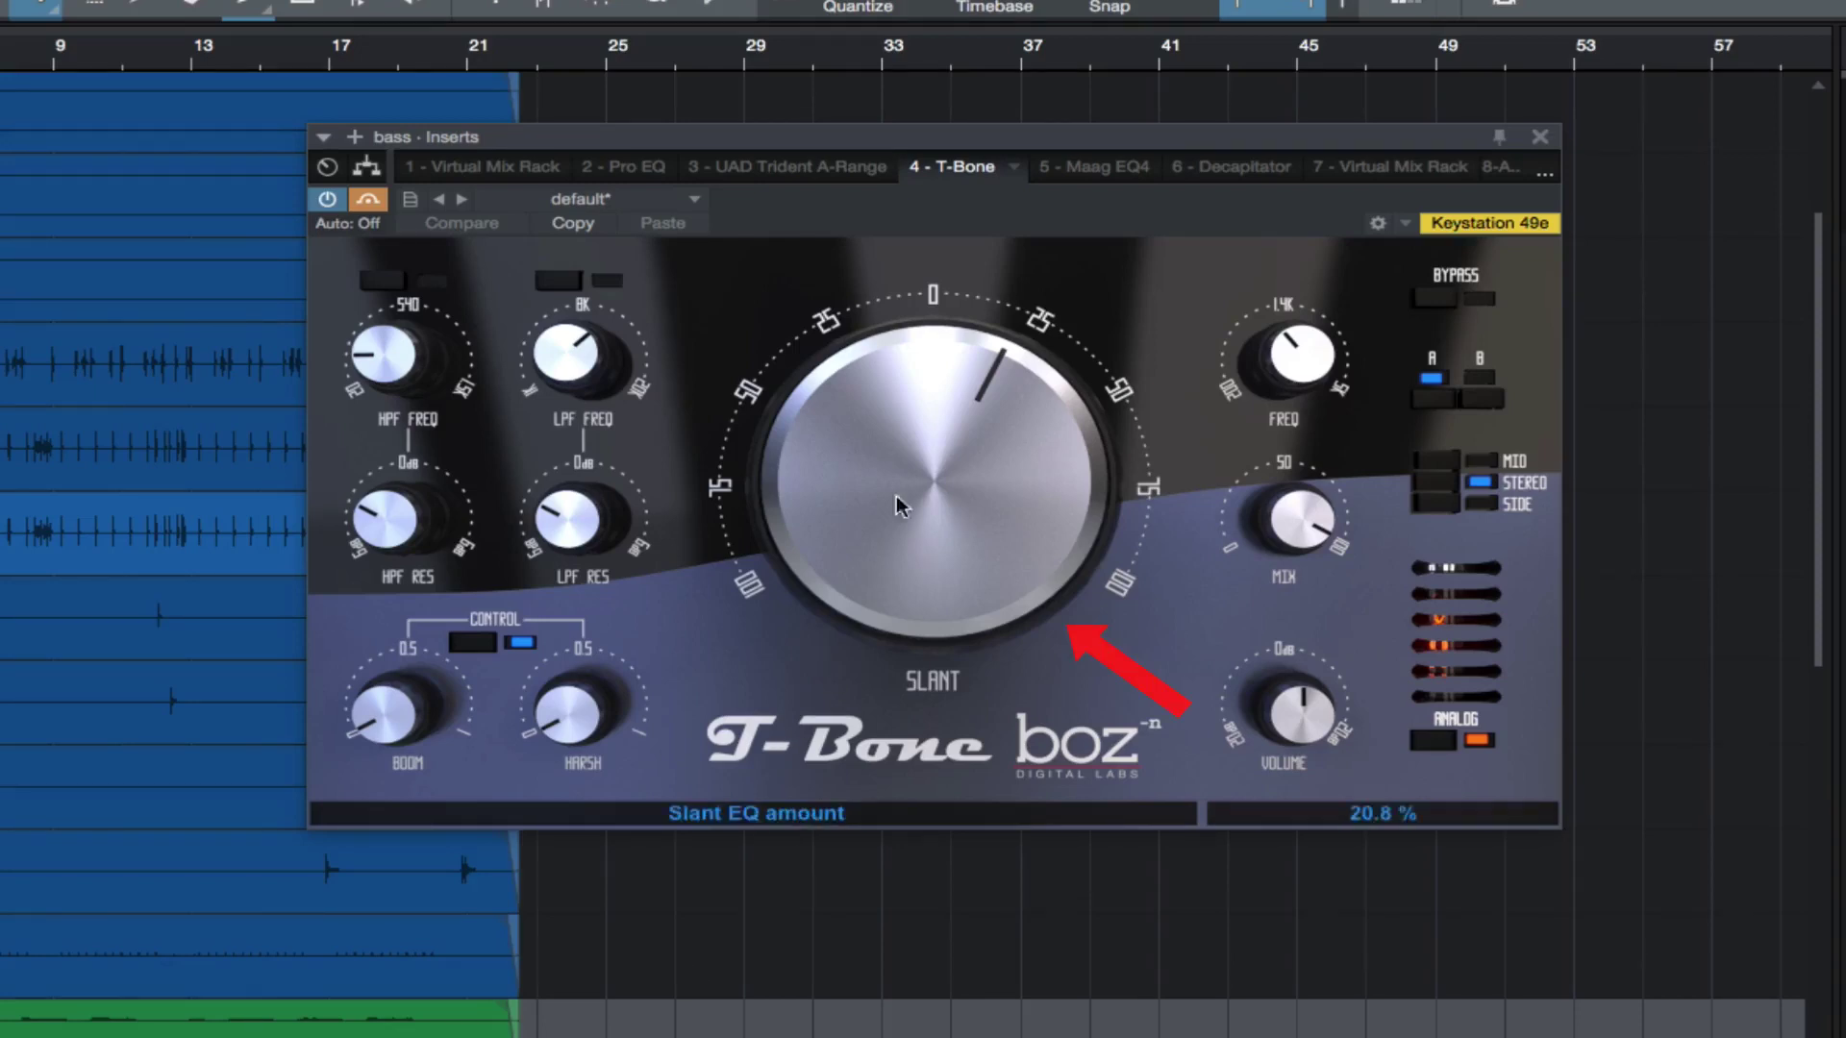
pyautogui.moveTo(898, 494); pyautogui.dragTo(876, 422)
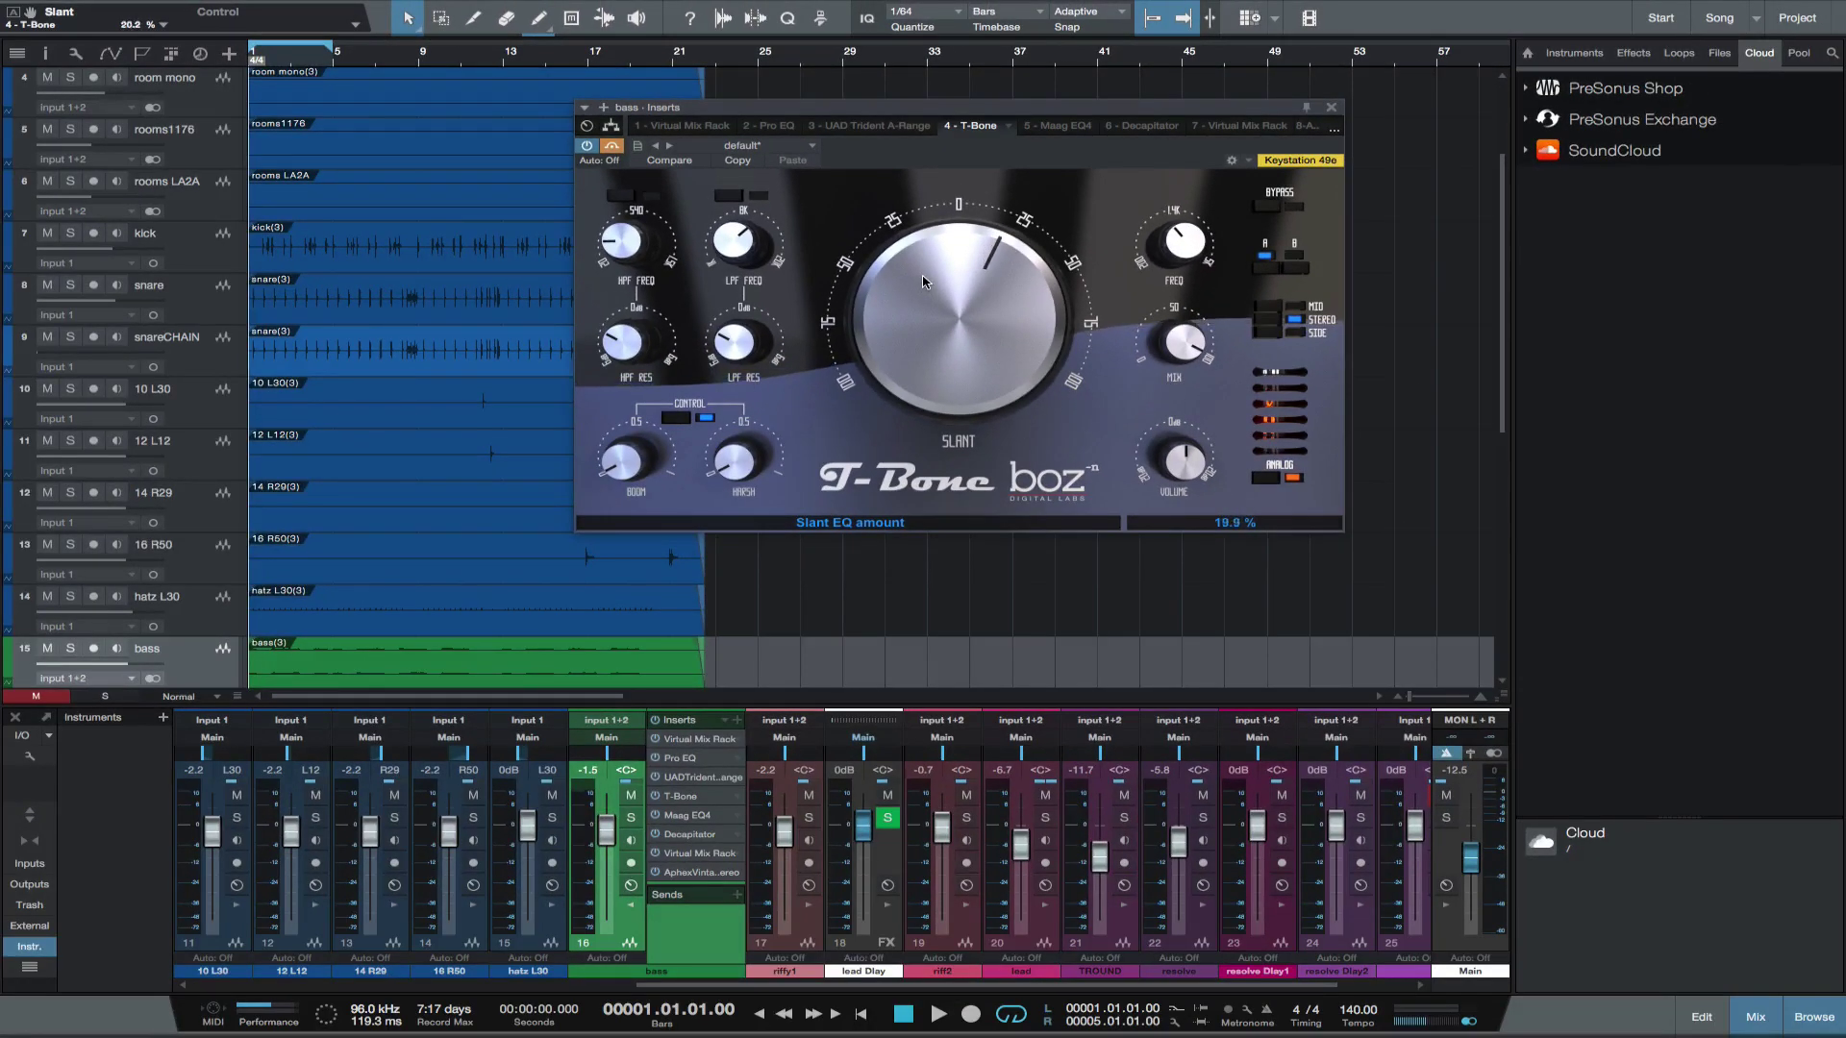
pyautogui.press('space')
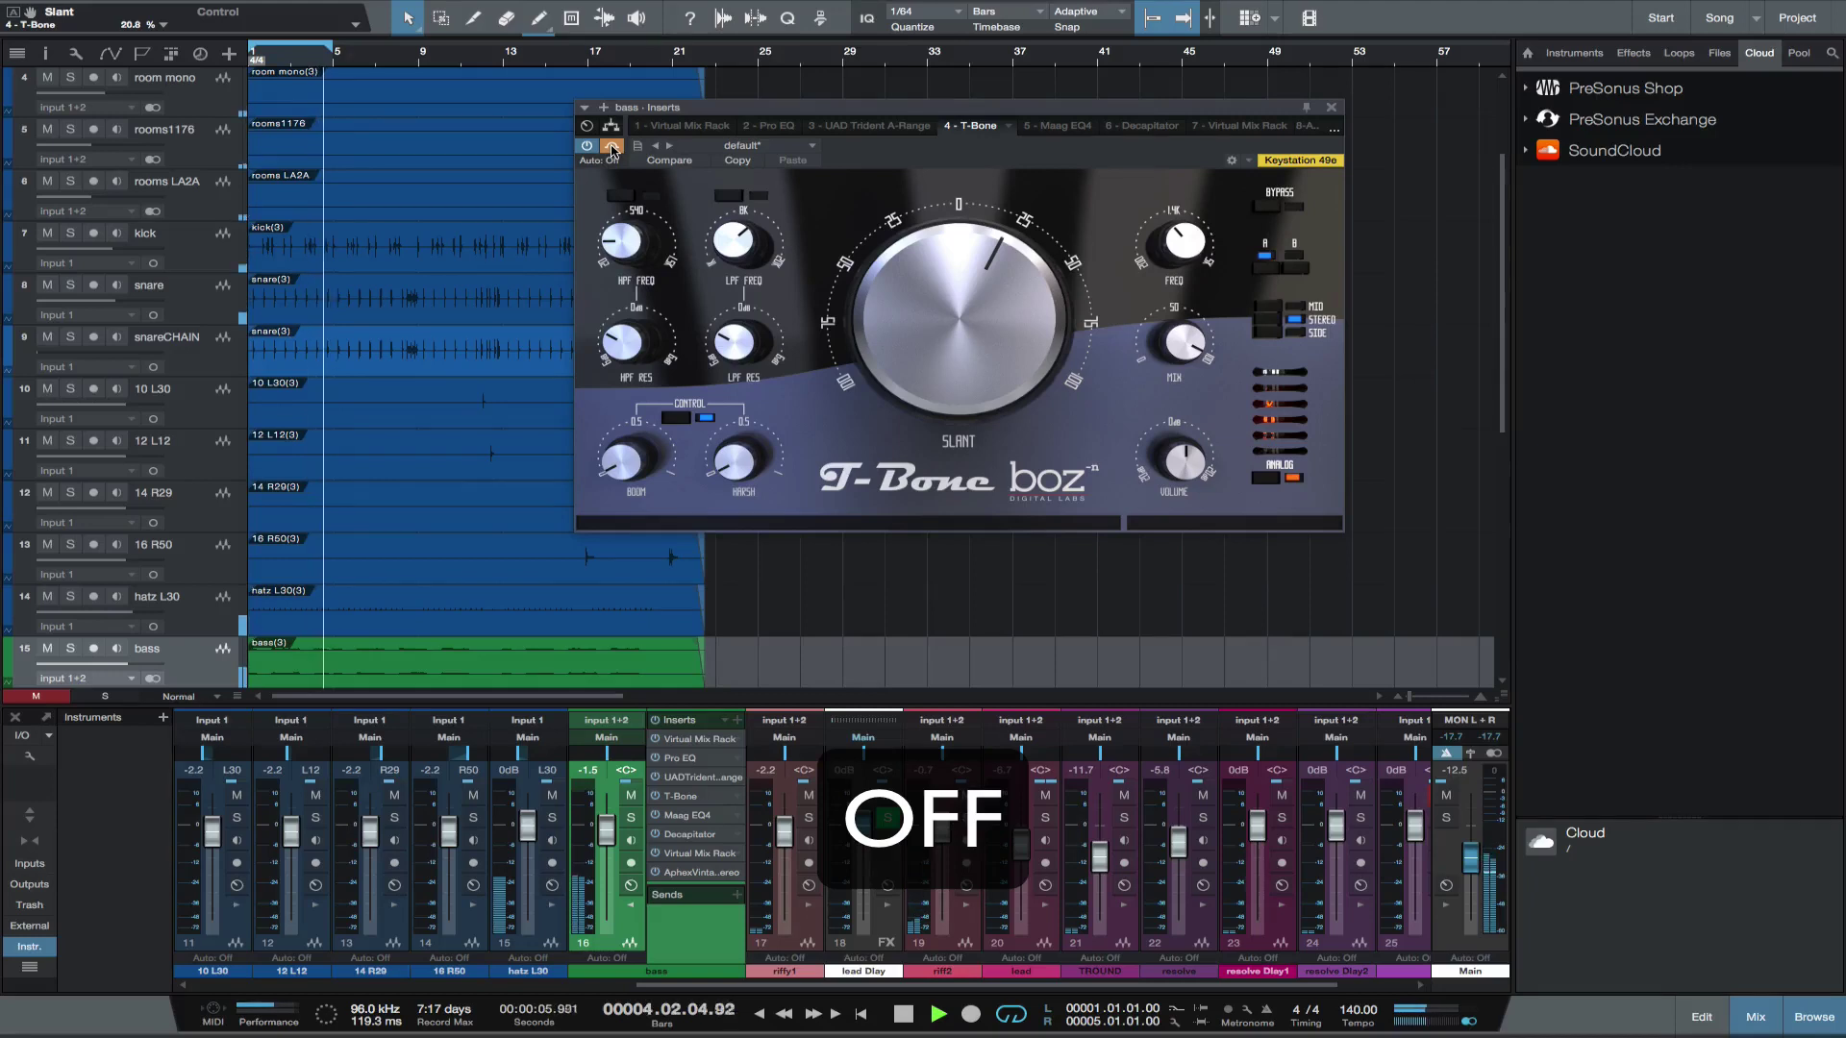
pyautogui.click(611, 147)
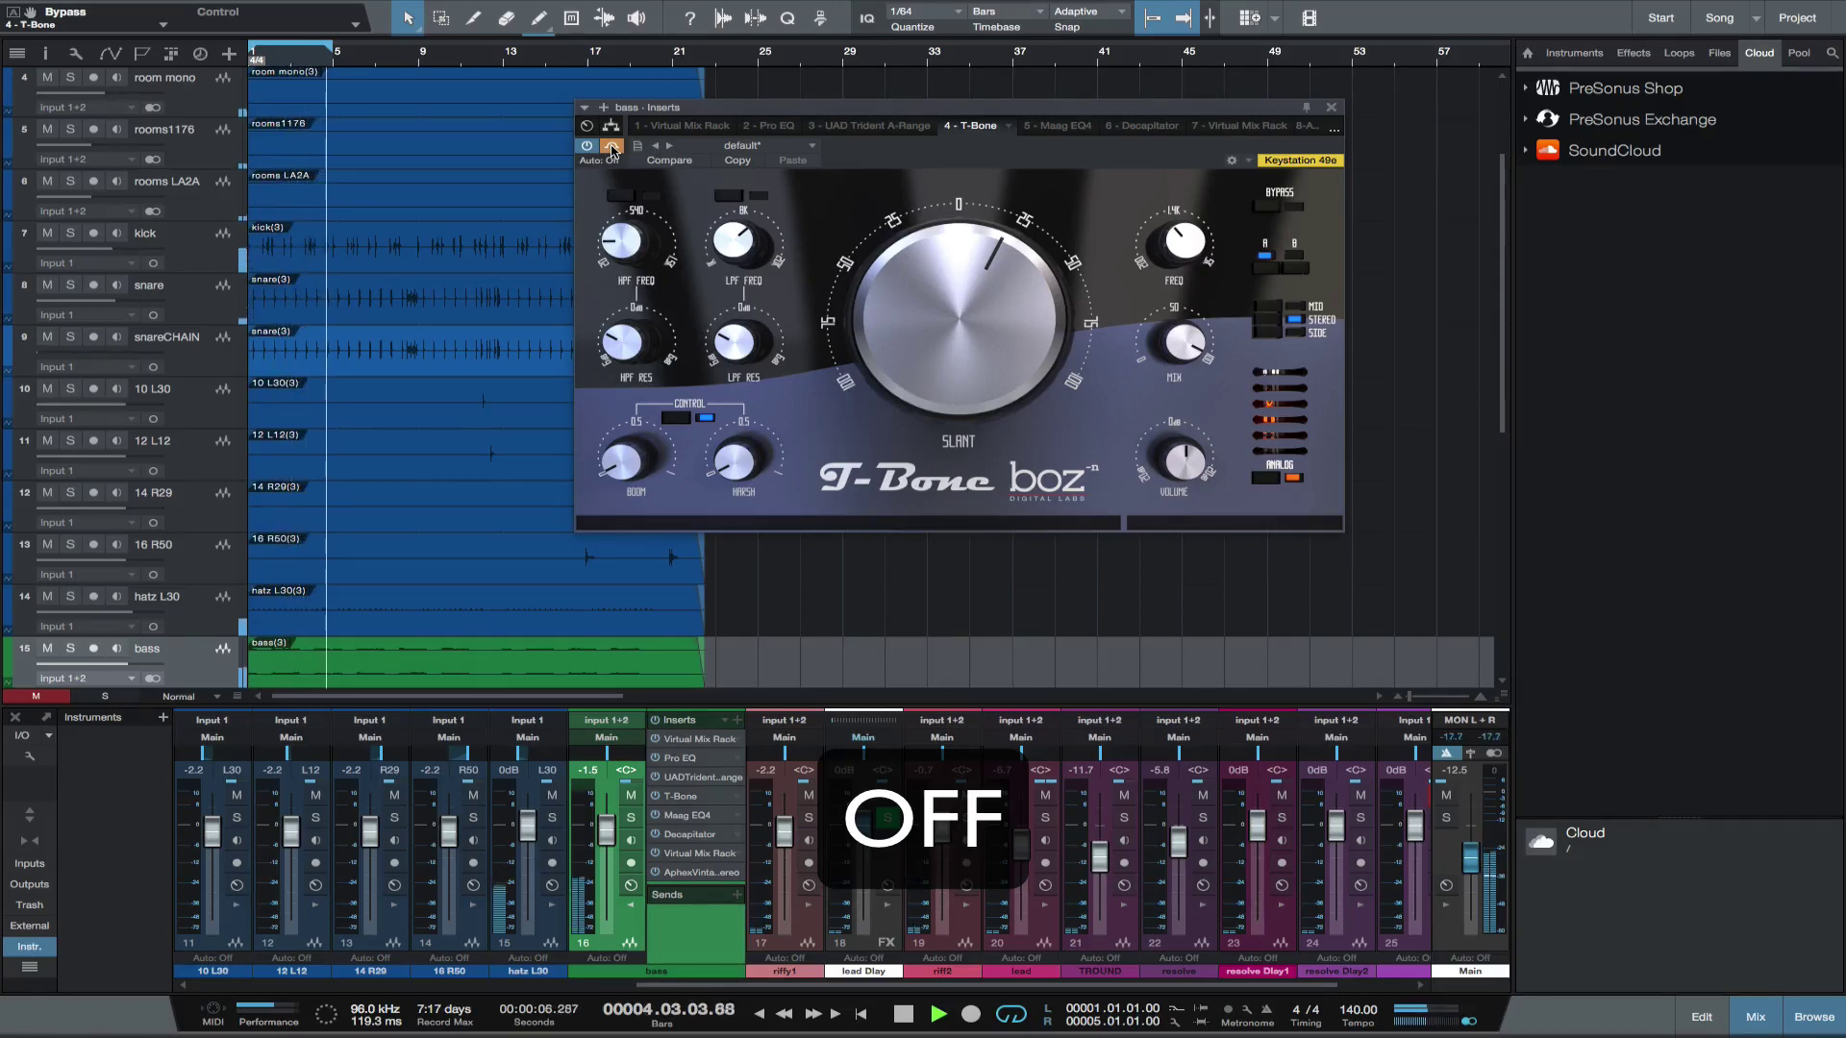
pyautogui.press('space')
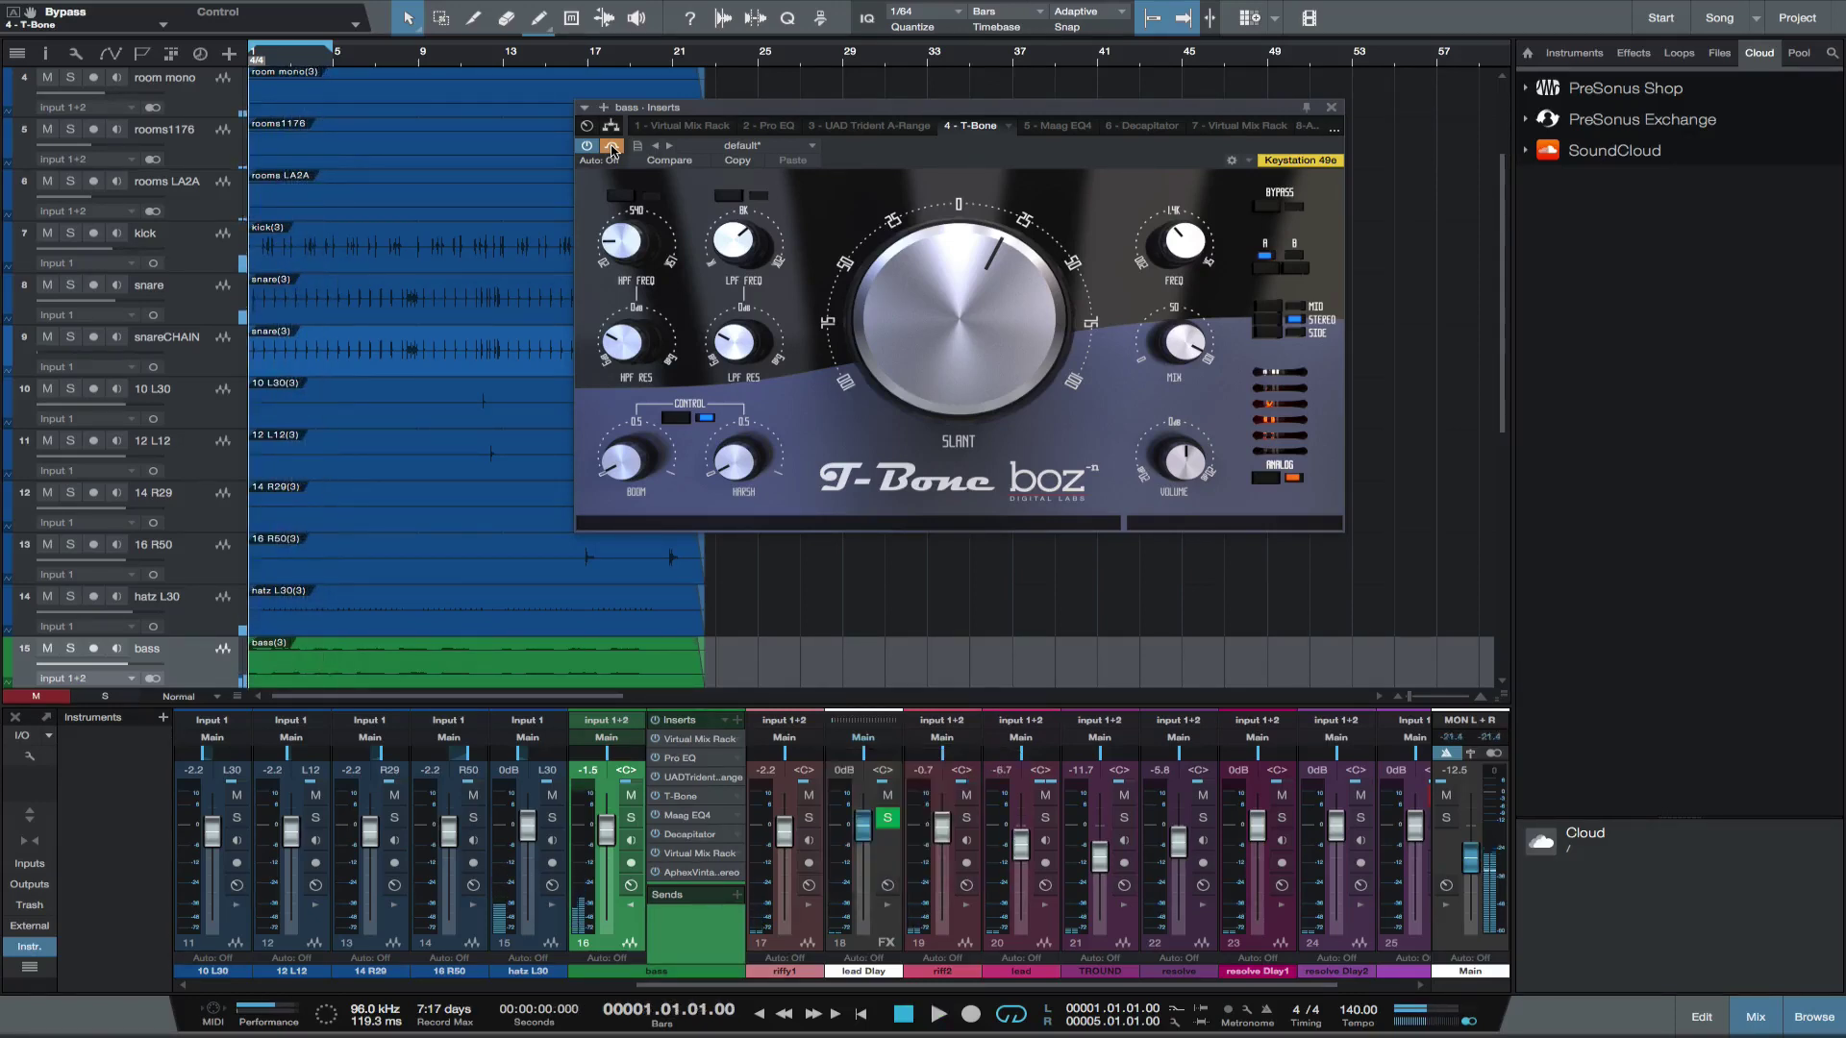
pyautogui.click(1331, 108)
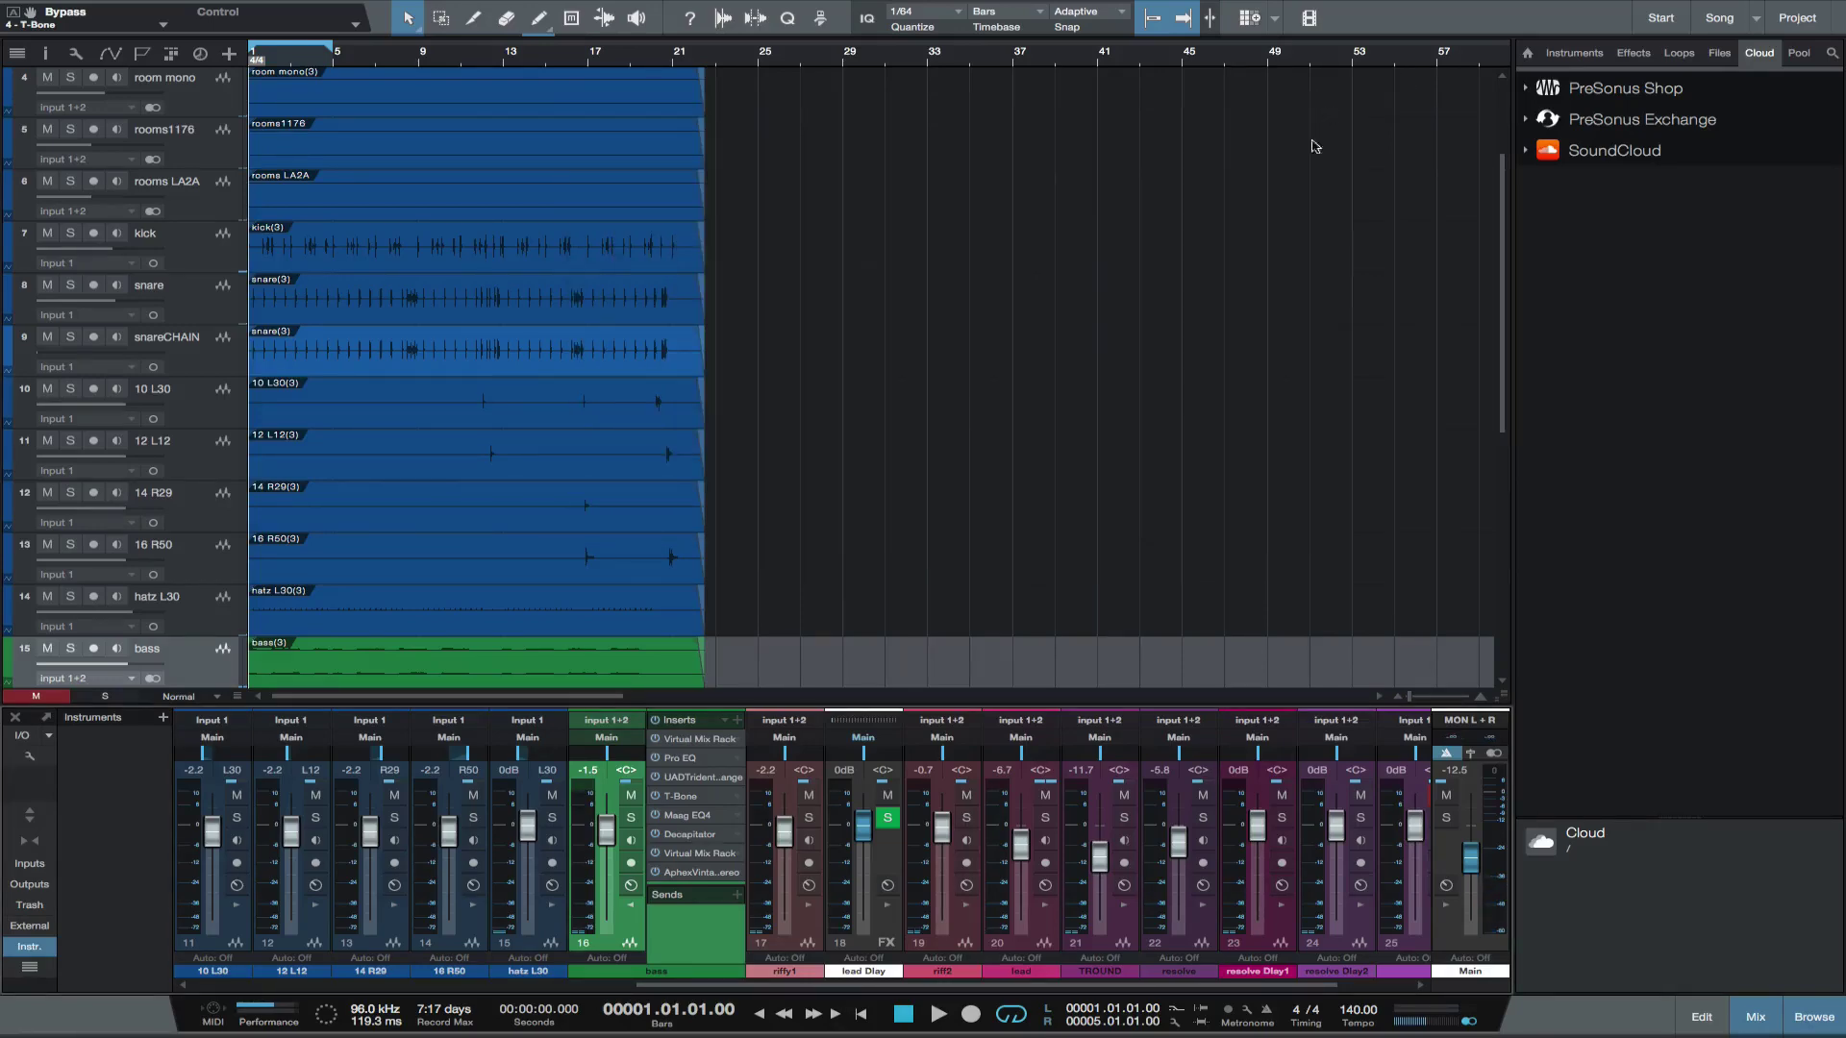
# Step: Bring up the bass Maag EQ4 and toggle it in and out during playback, ending bypassed
pyautogui.click(683, 816)
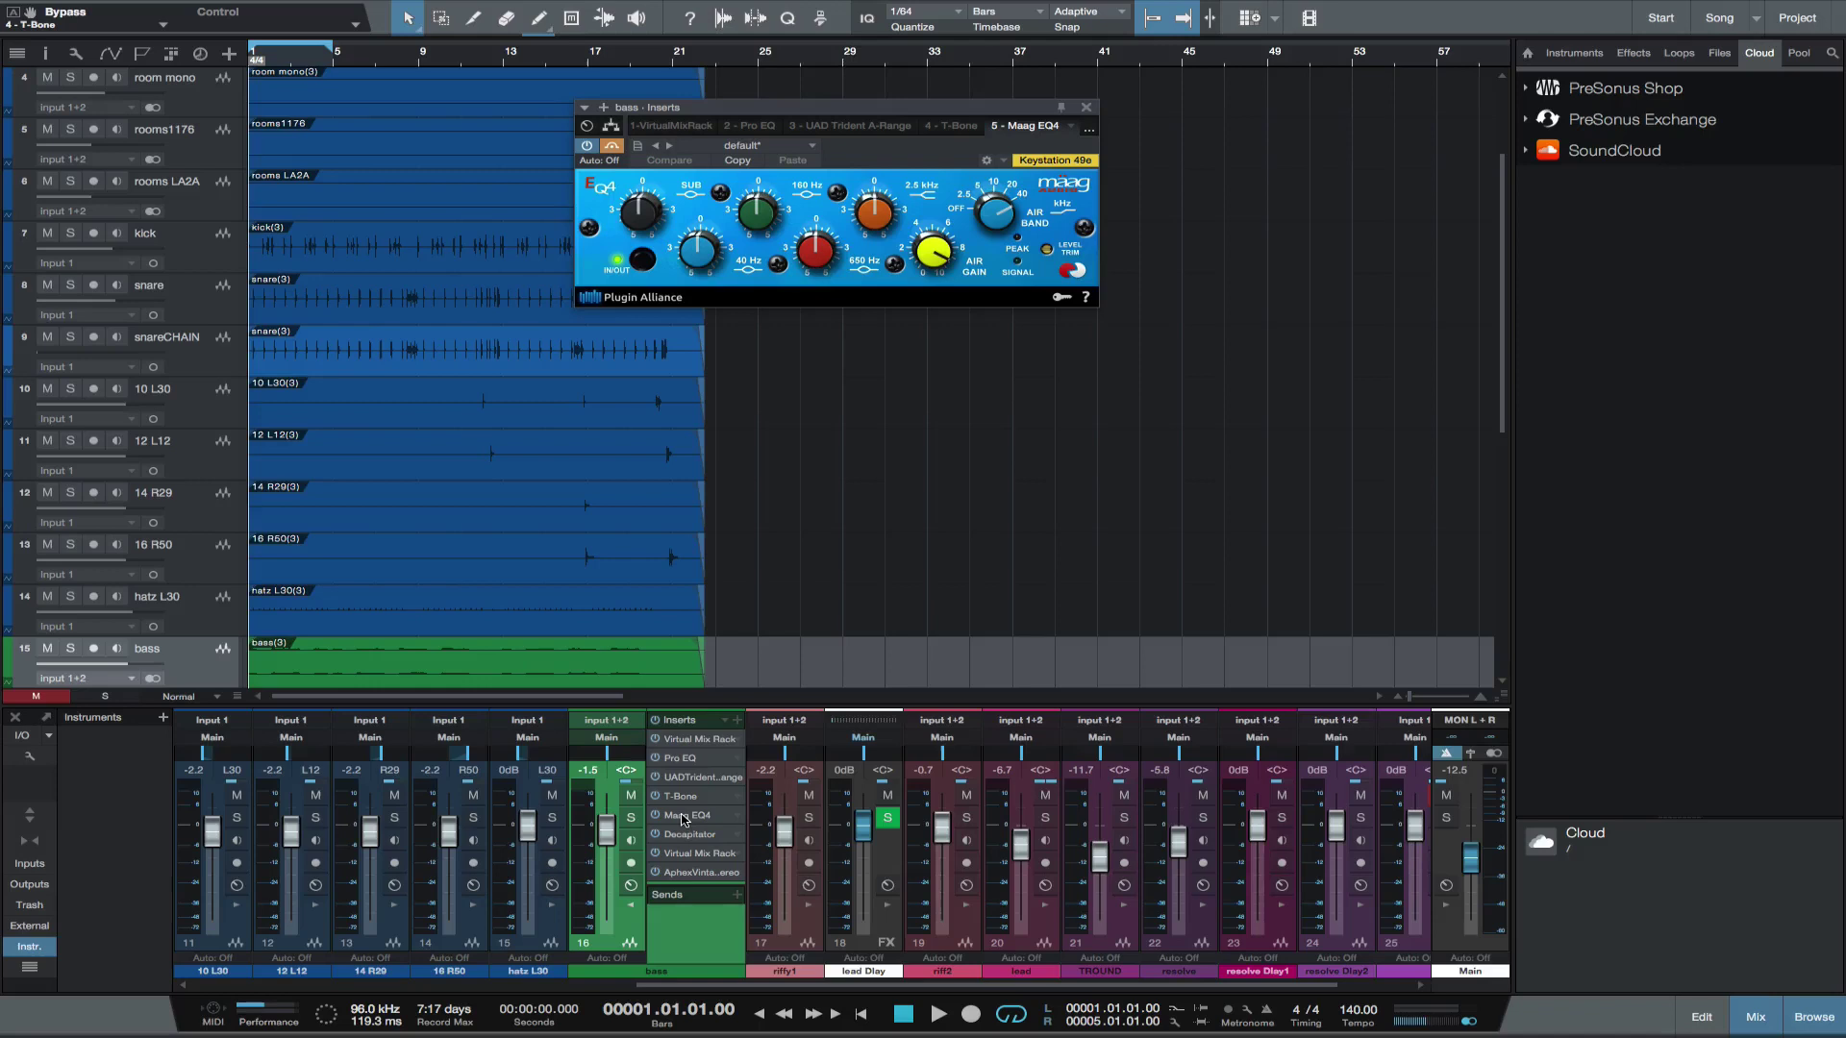
pyautogui.press('space')
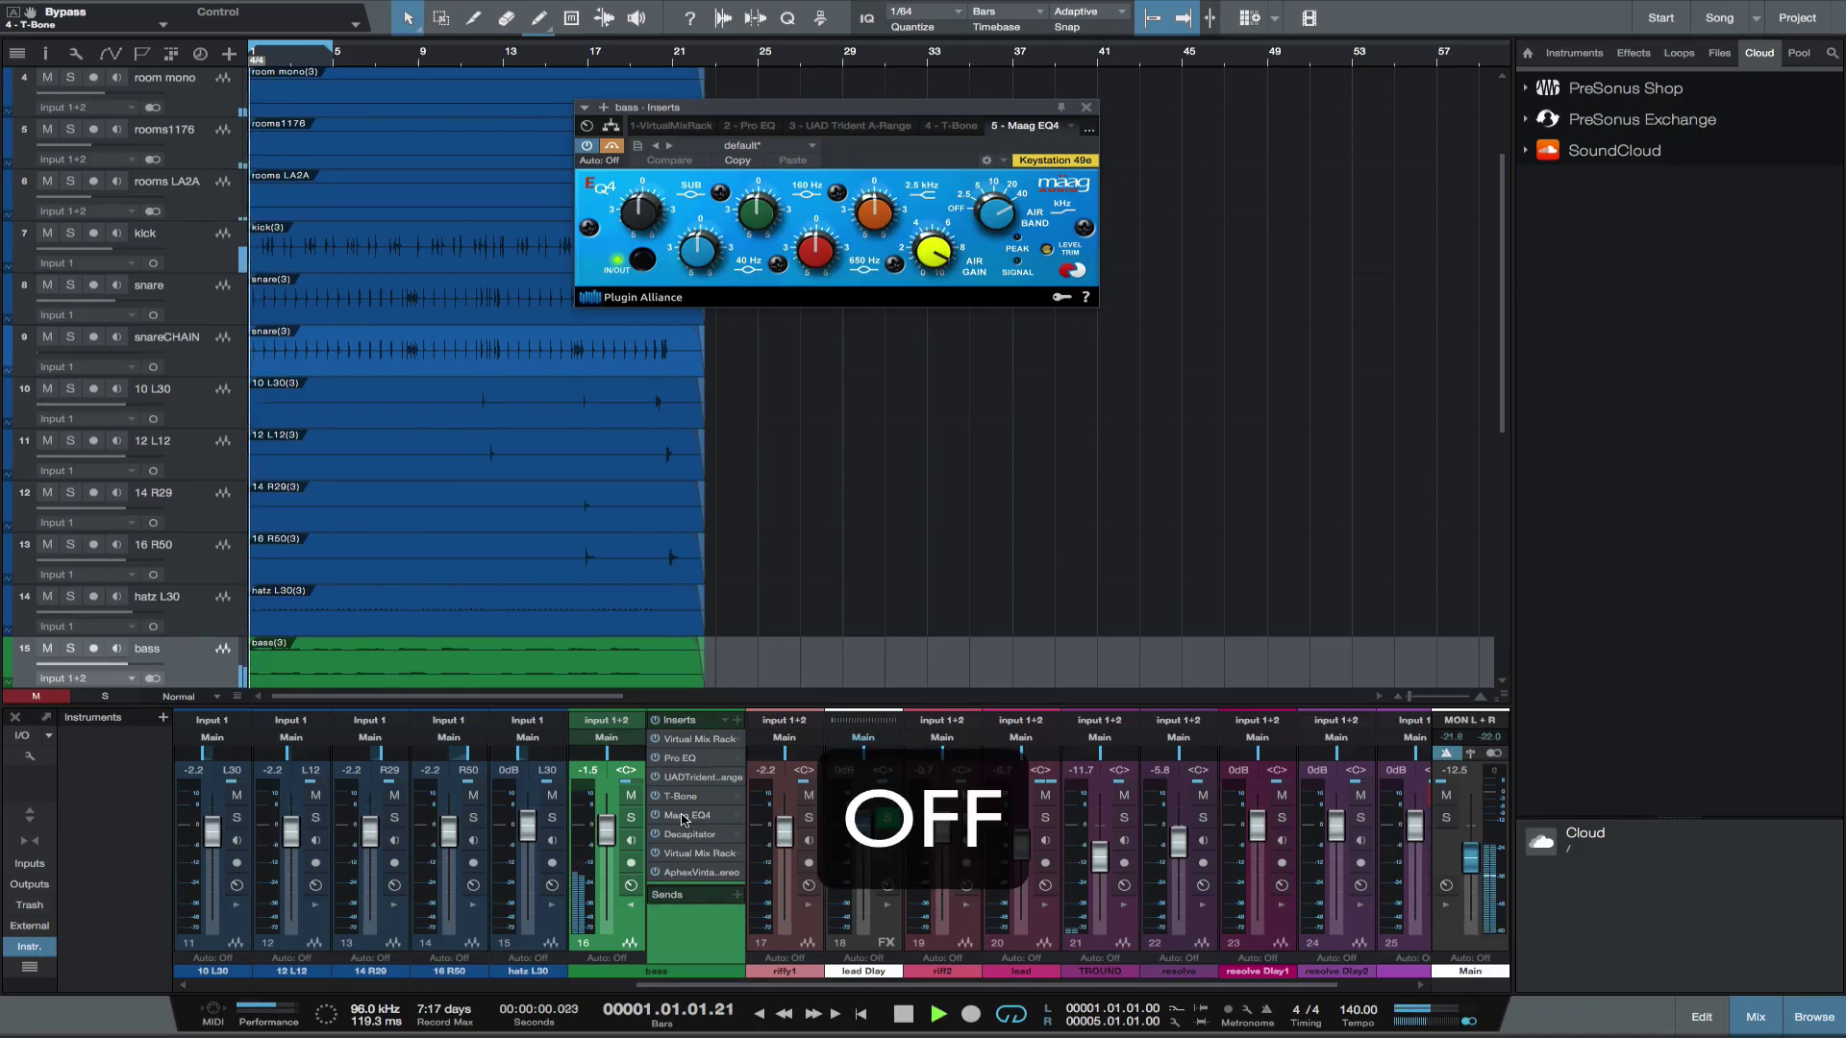
pyautogui.click(612, 147)
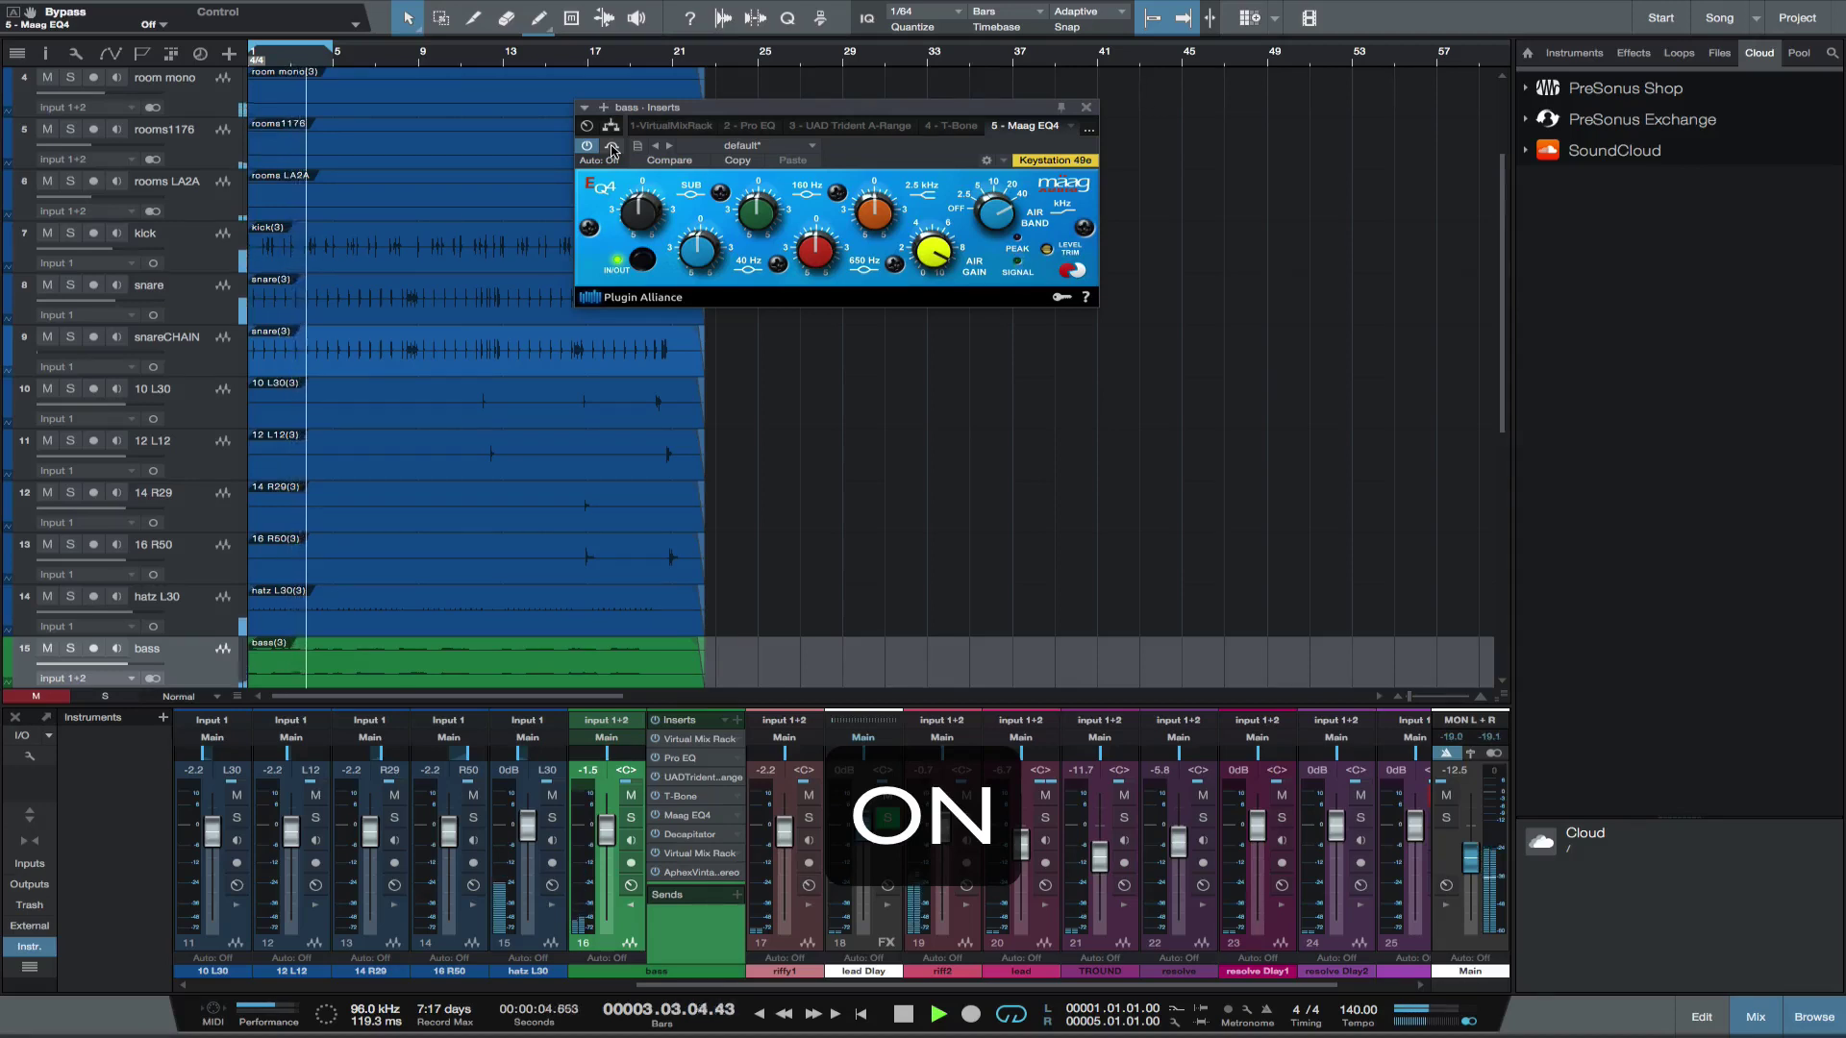
pyautogui.click(611, 147)
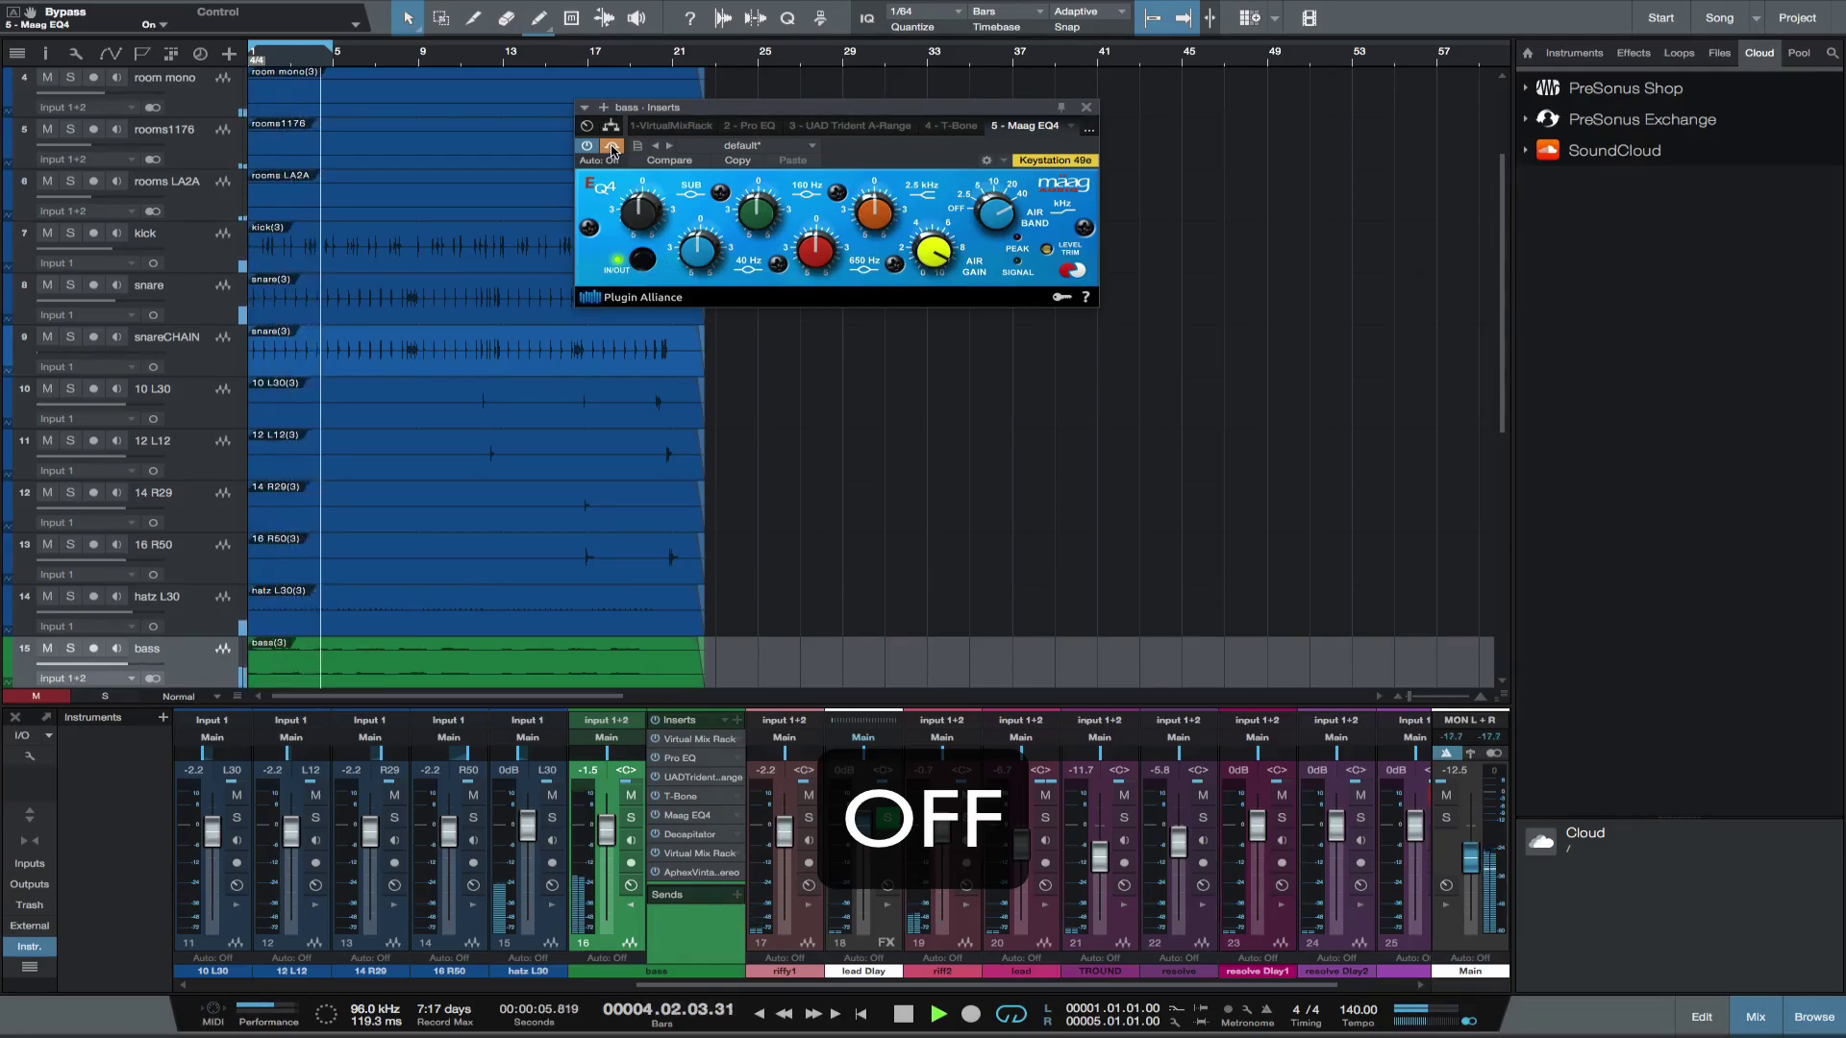
pyautogui.press('space')
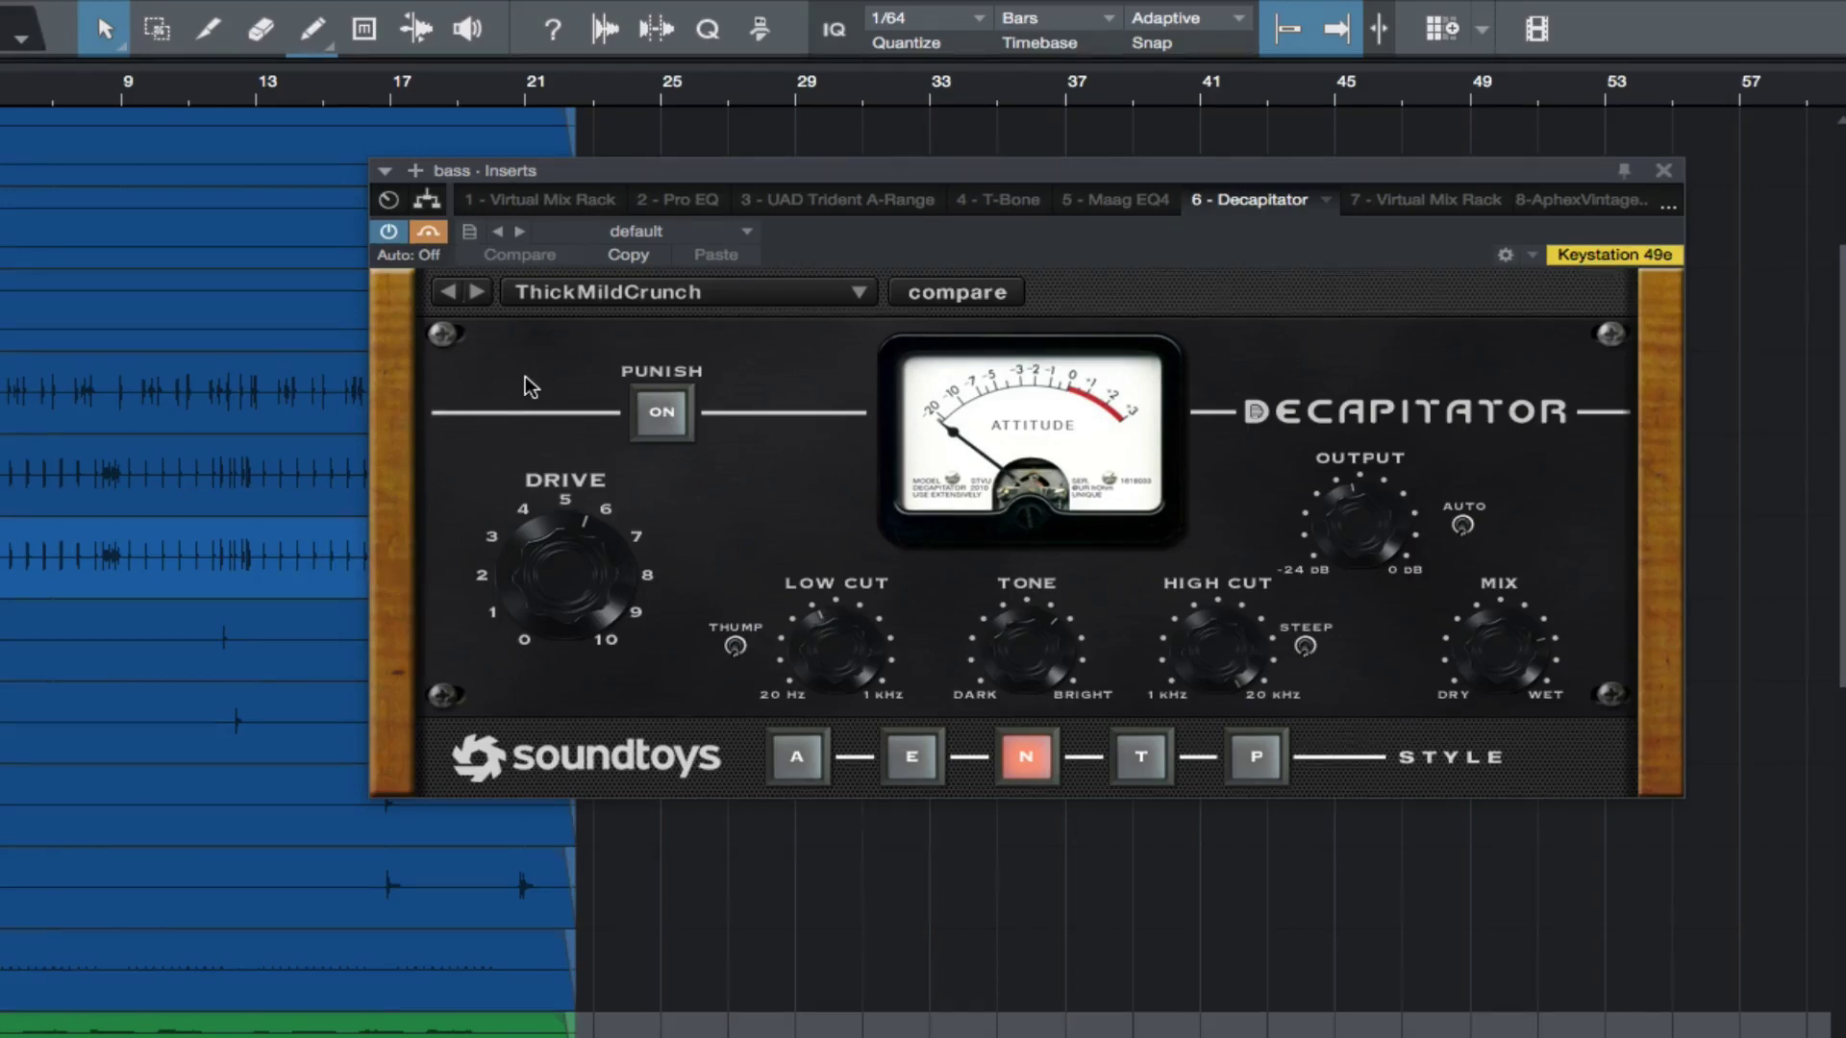
# Step: Play the song while switching the bass Decapitator in and out, leaving it bypassed
pyautogui.press('space')
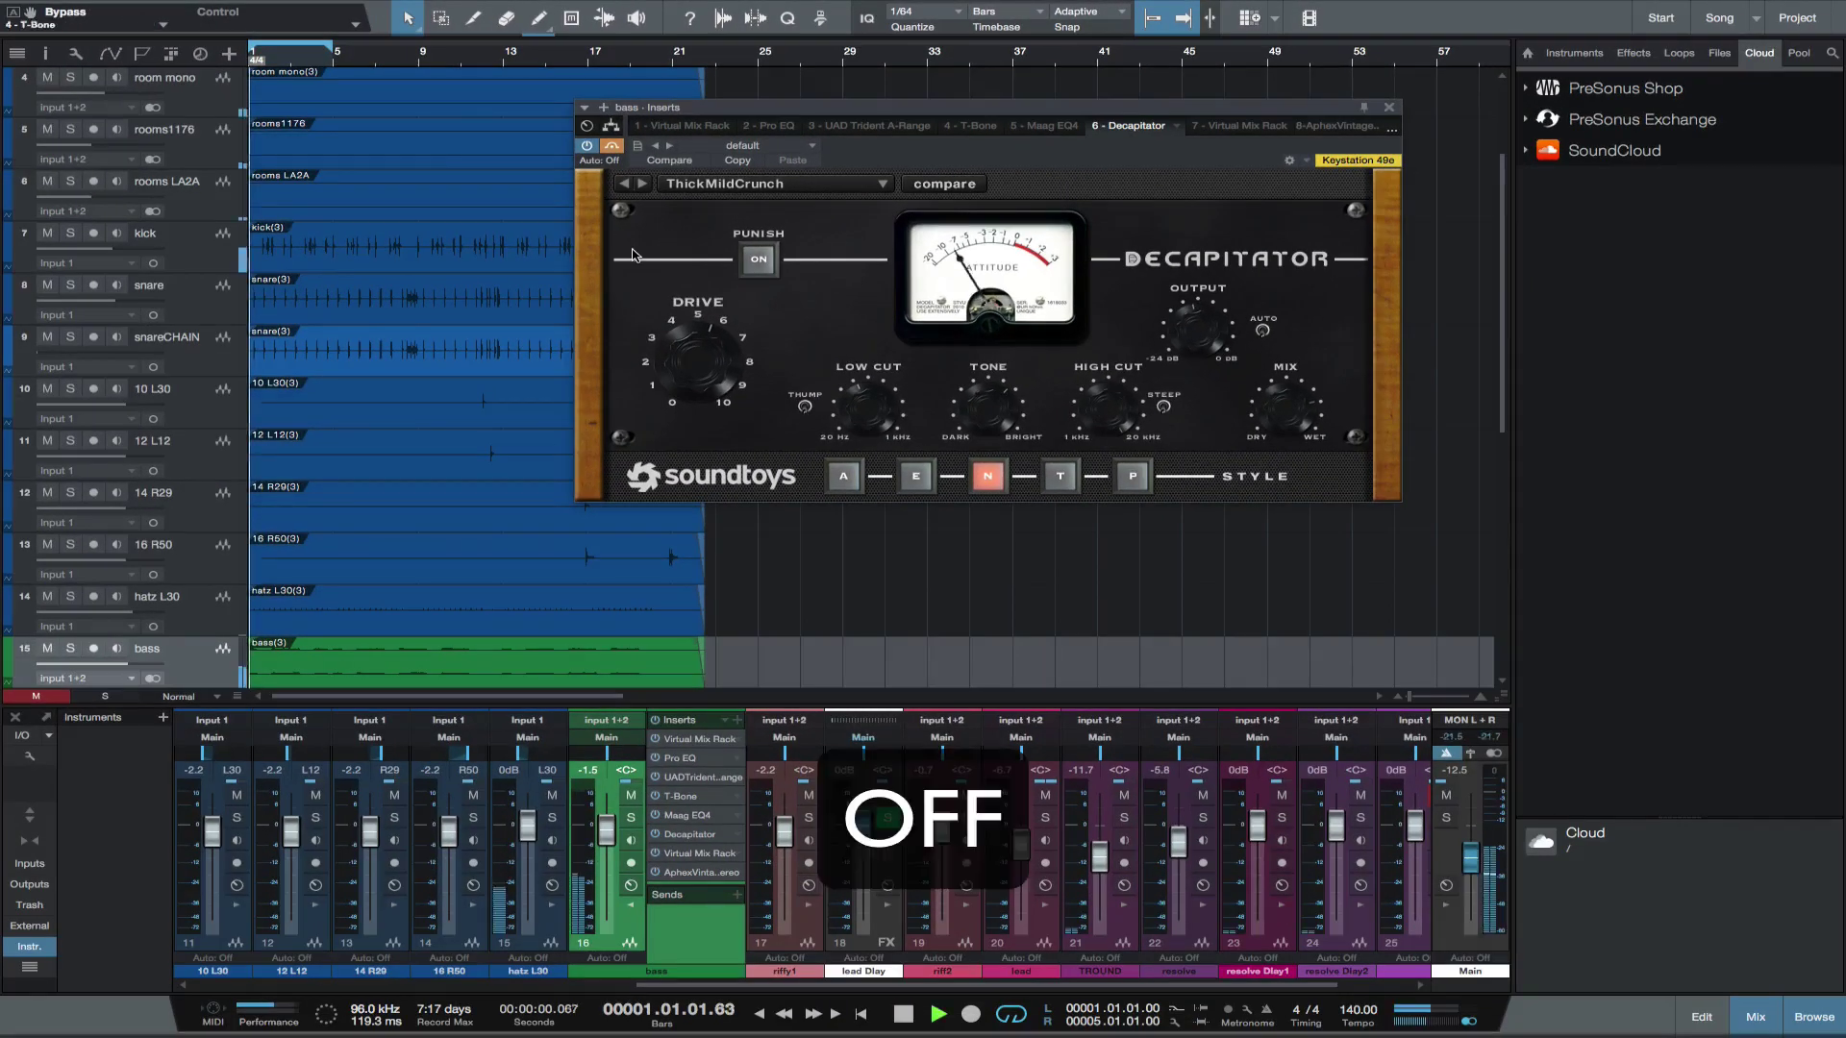
pyautogui.click(611, 147)
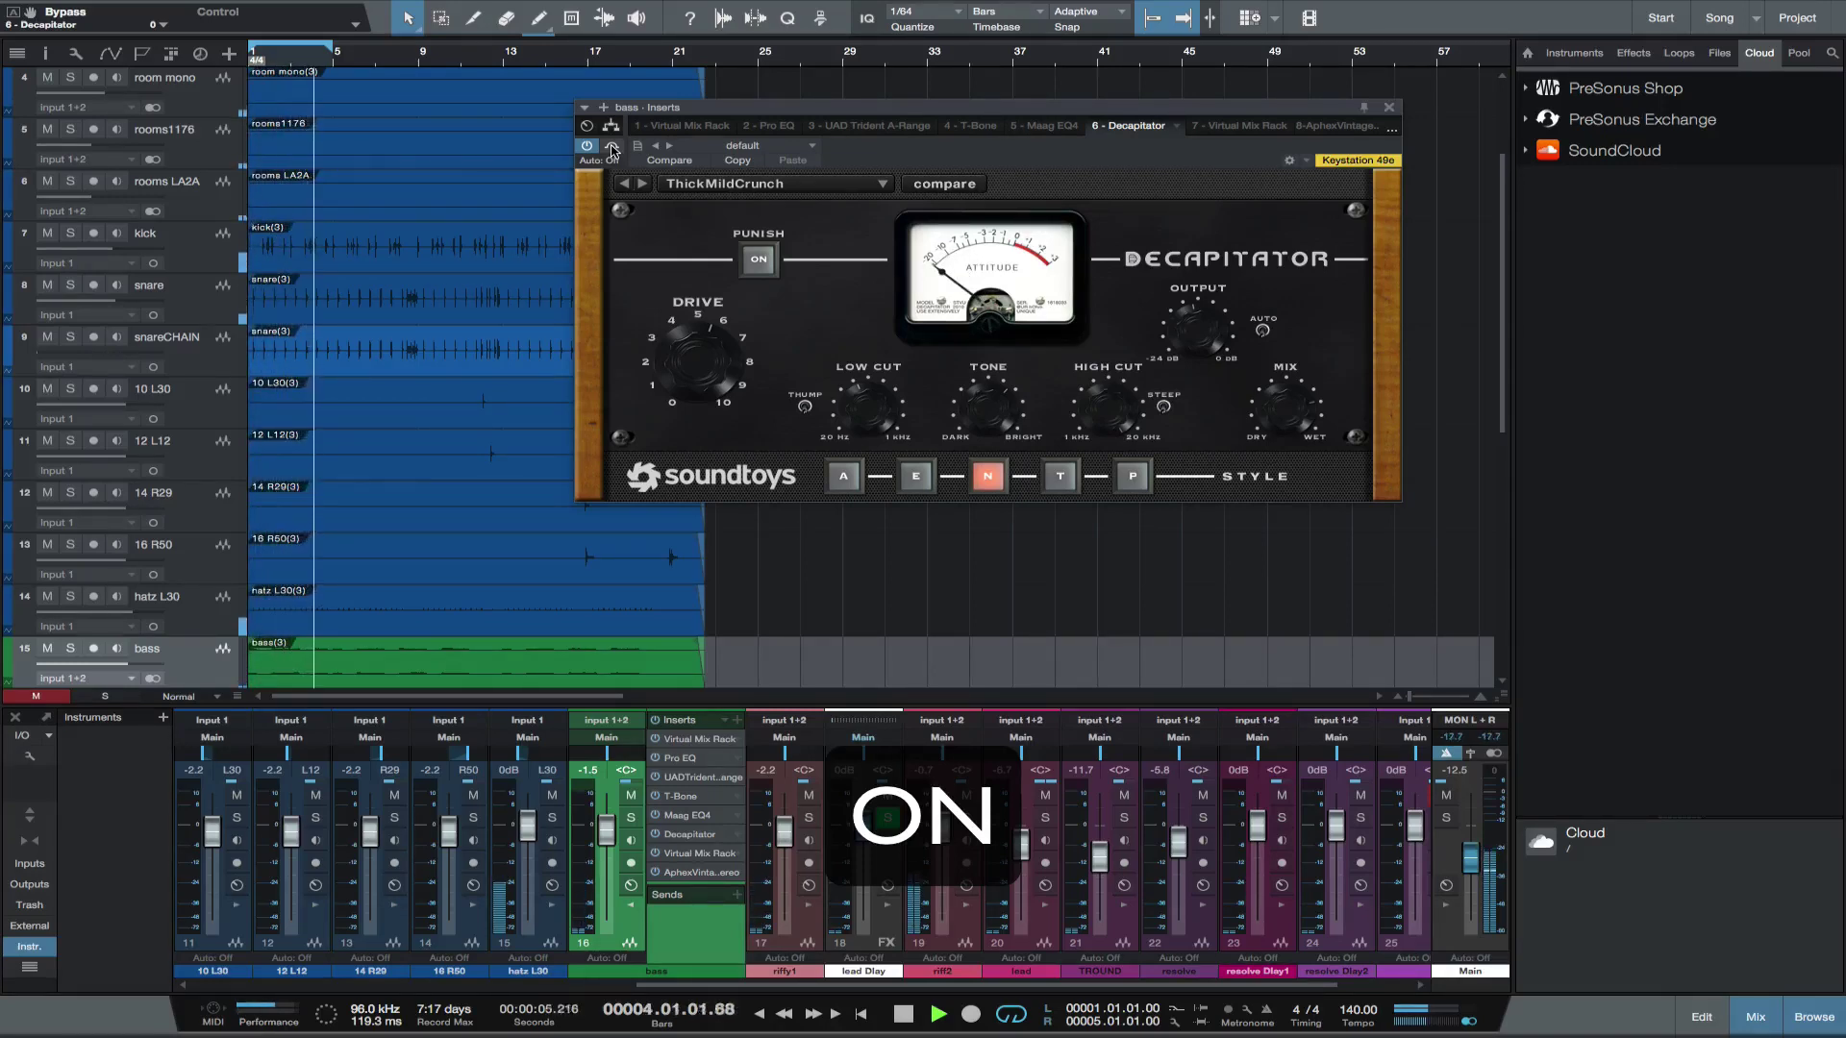
pyautogui.click(612, 147)
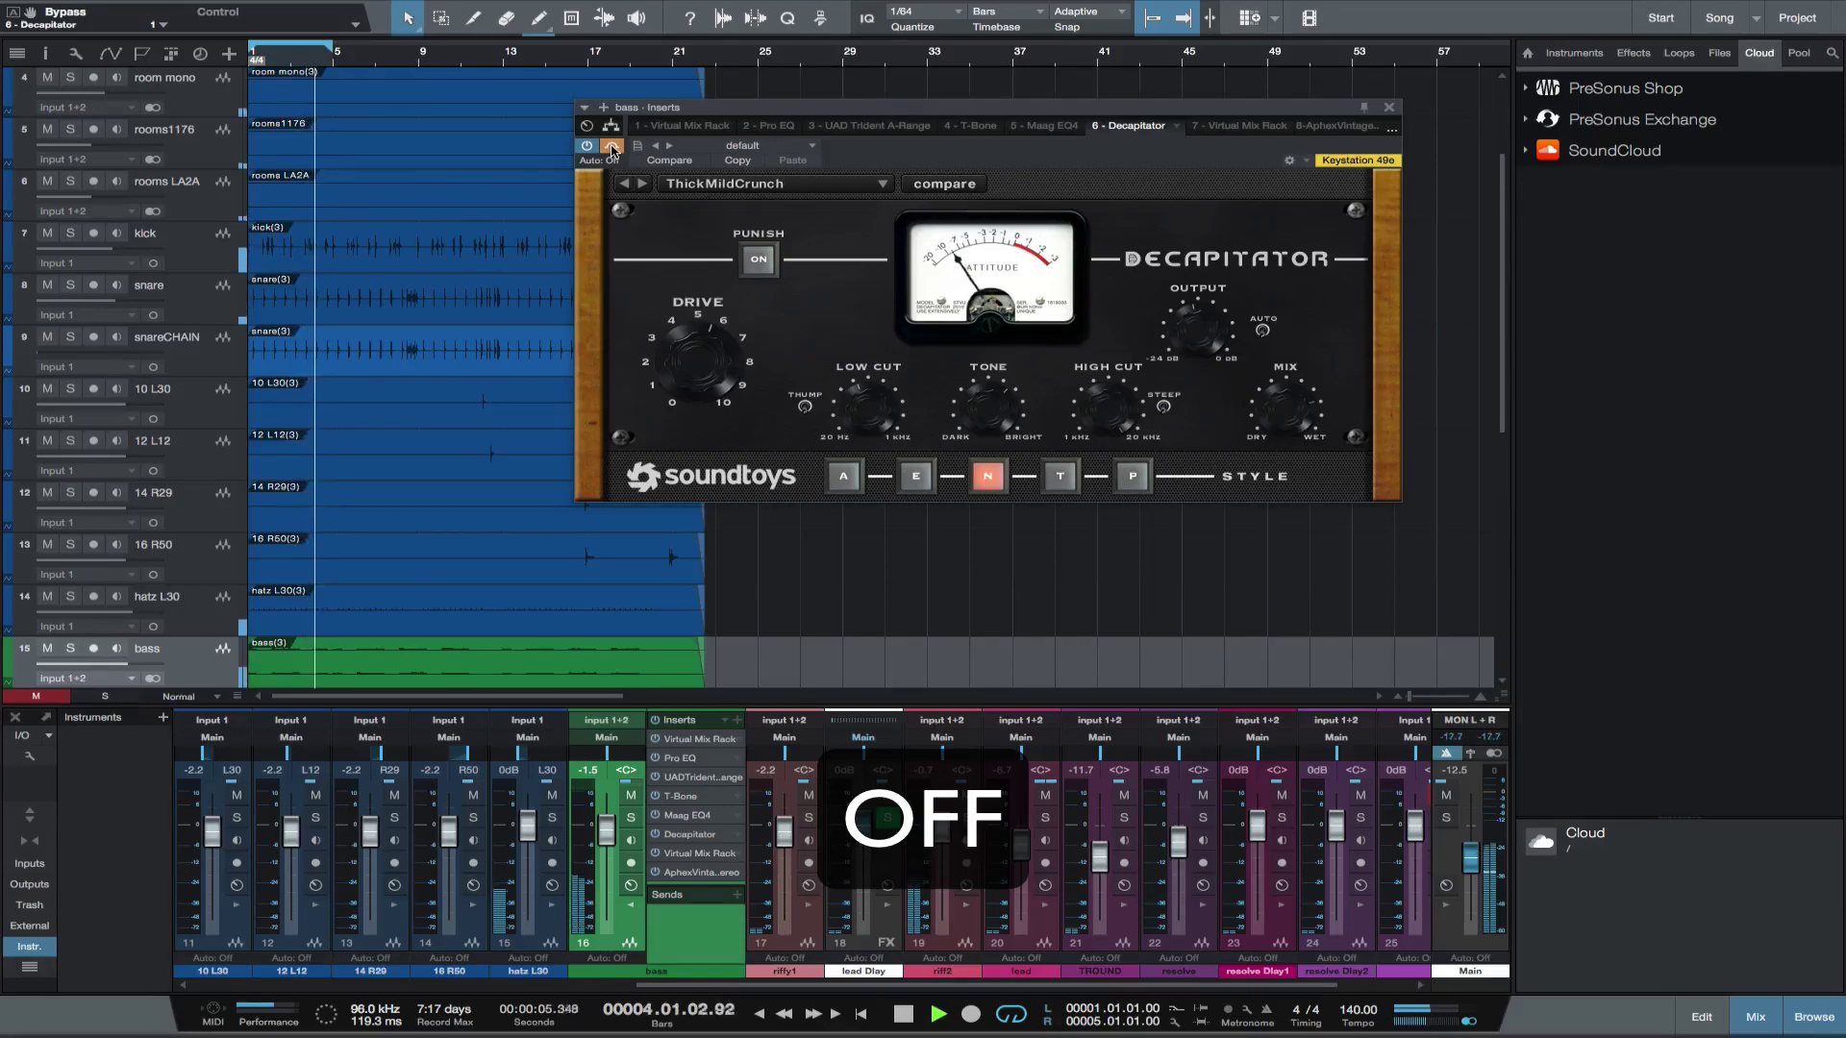
pyautogui.press('space')
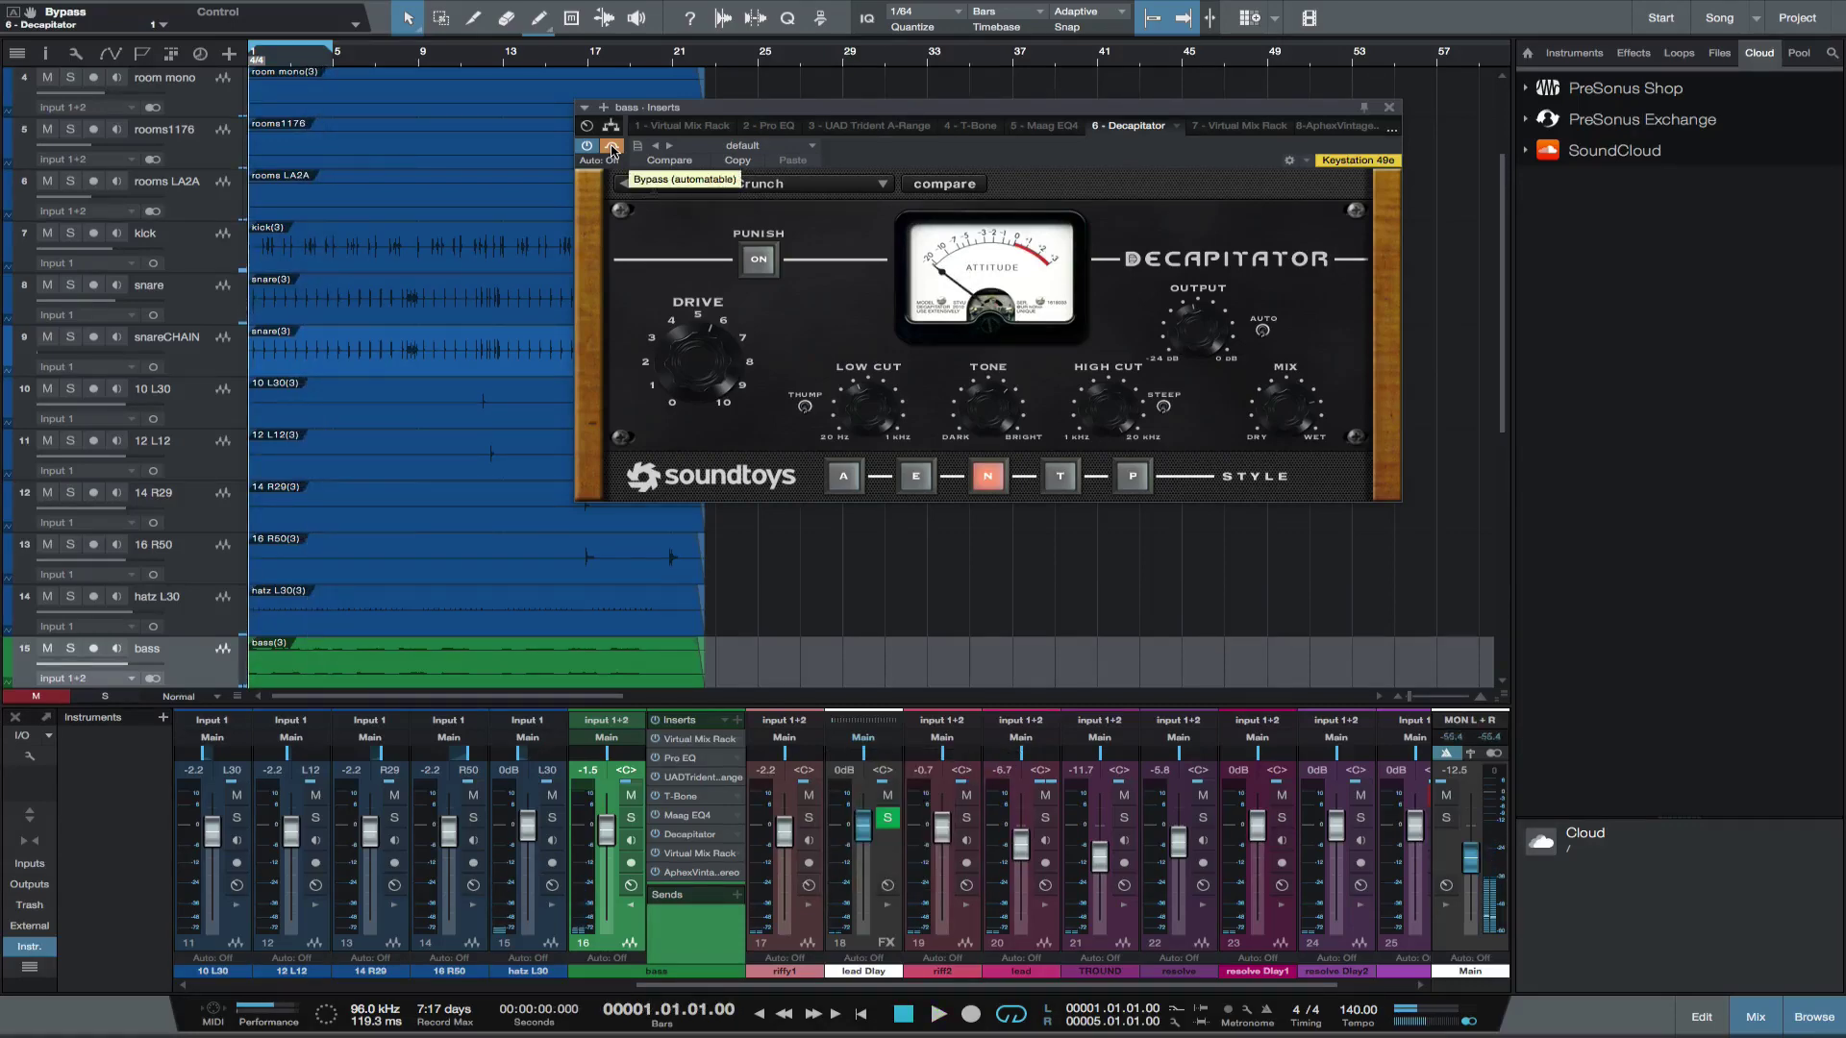
# Step: Show the Virtual Mix Rack with Revival and Trimmer and toggle its bypass during playback, ending bypassed
pyautogui.click(699, 855)
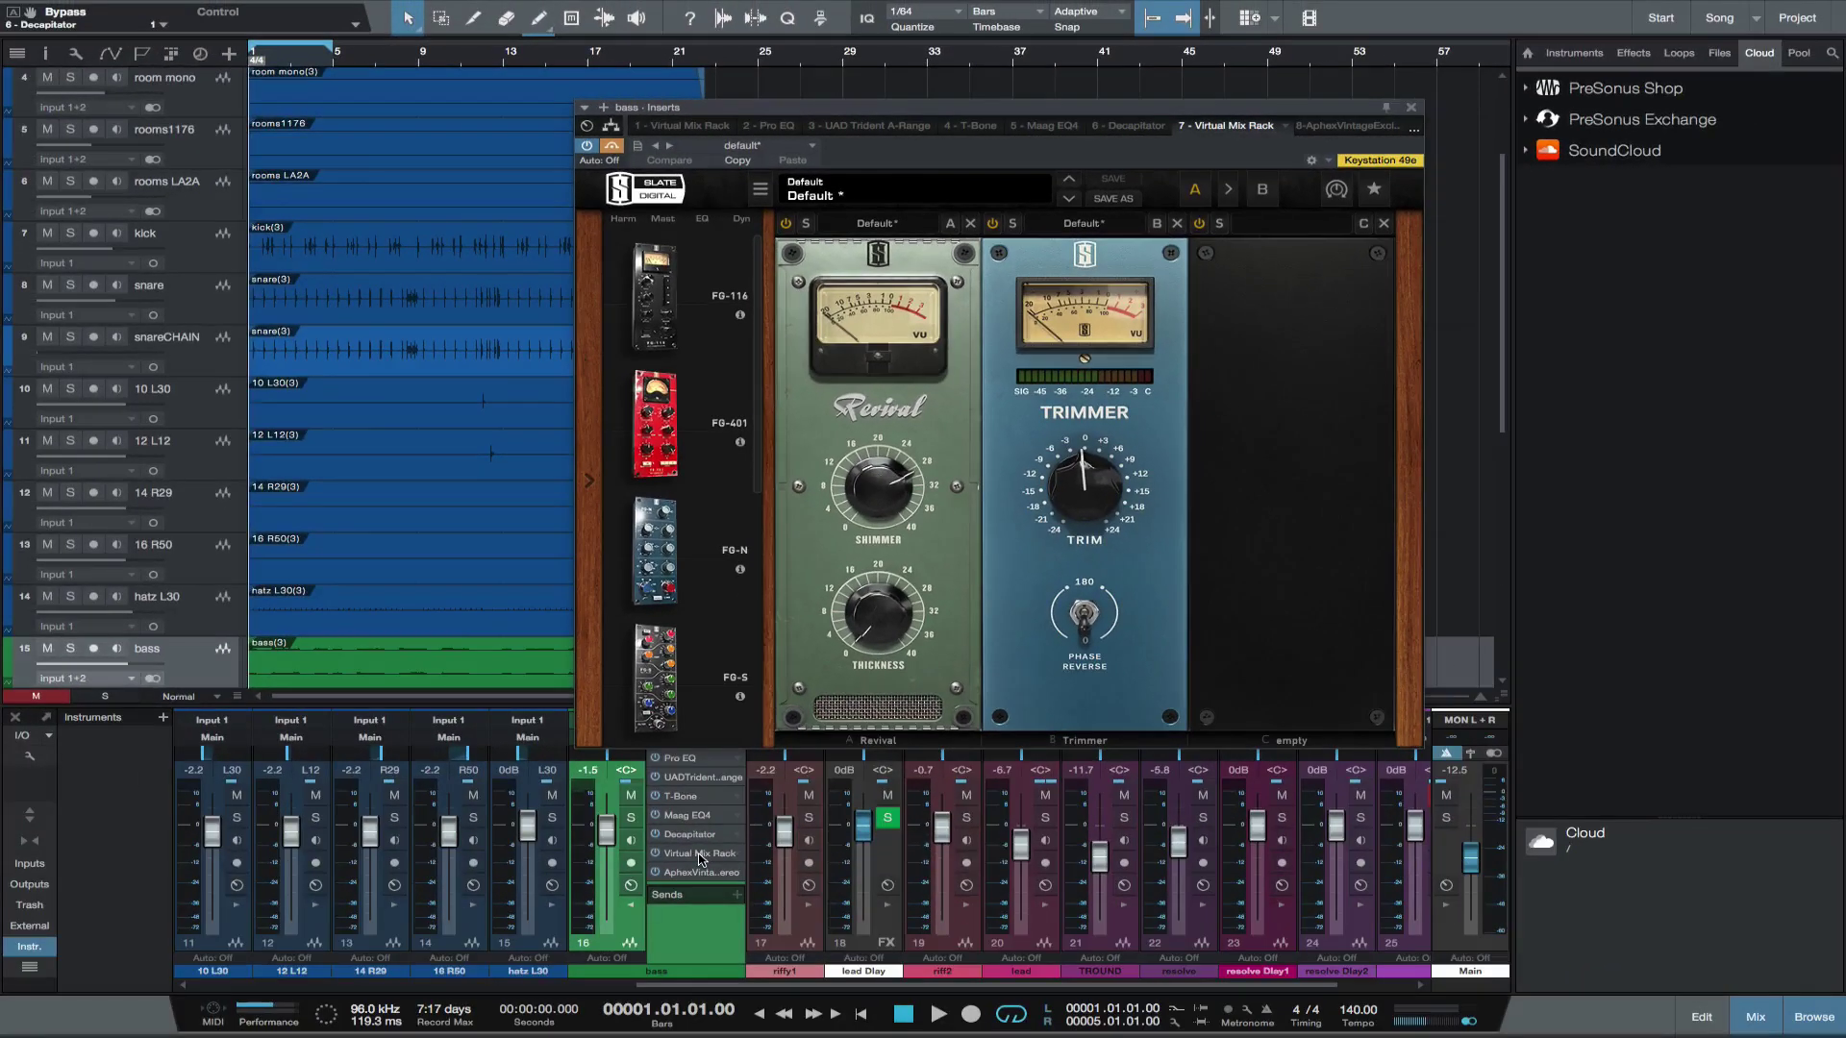
pyautogui.click(478, 148)
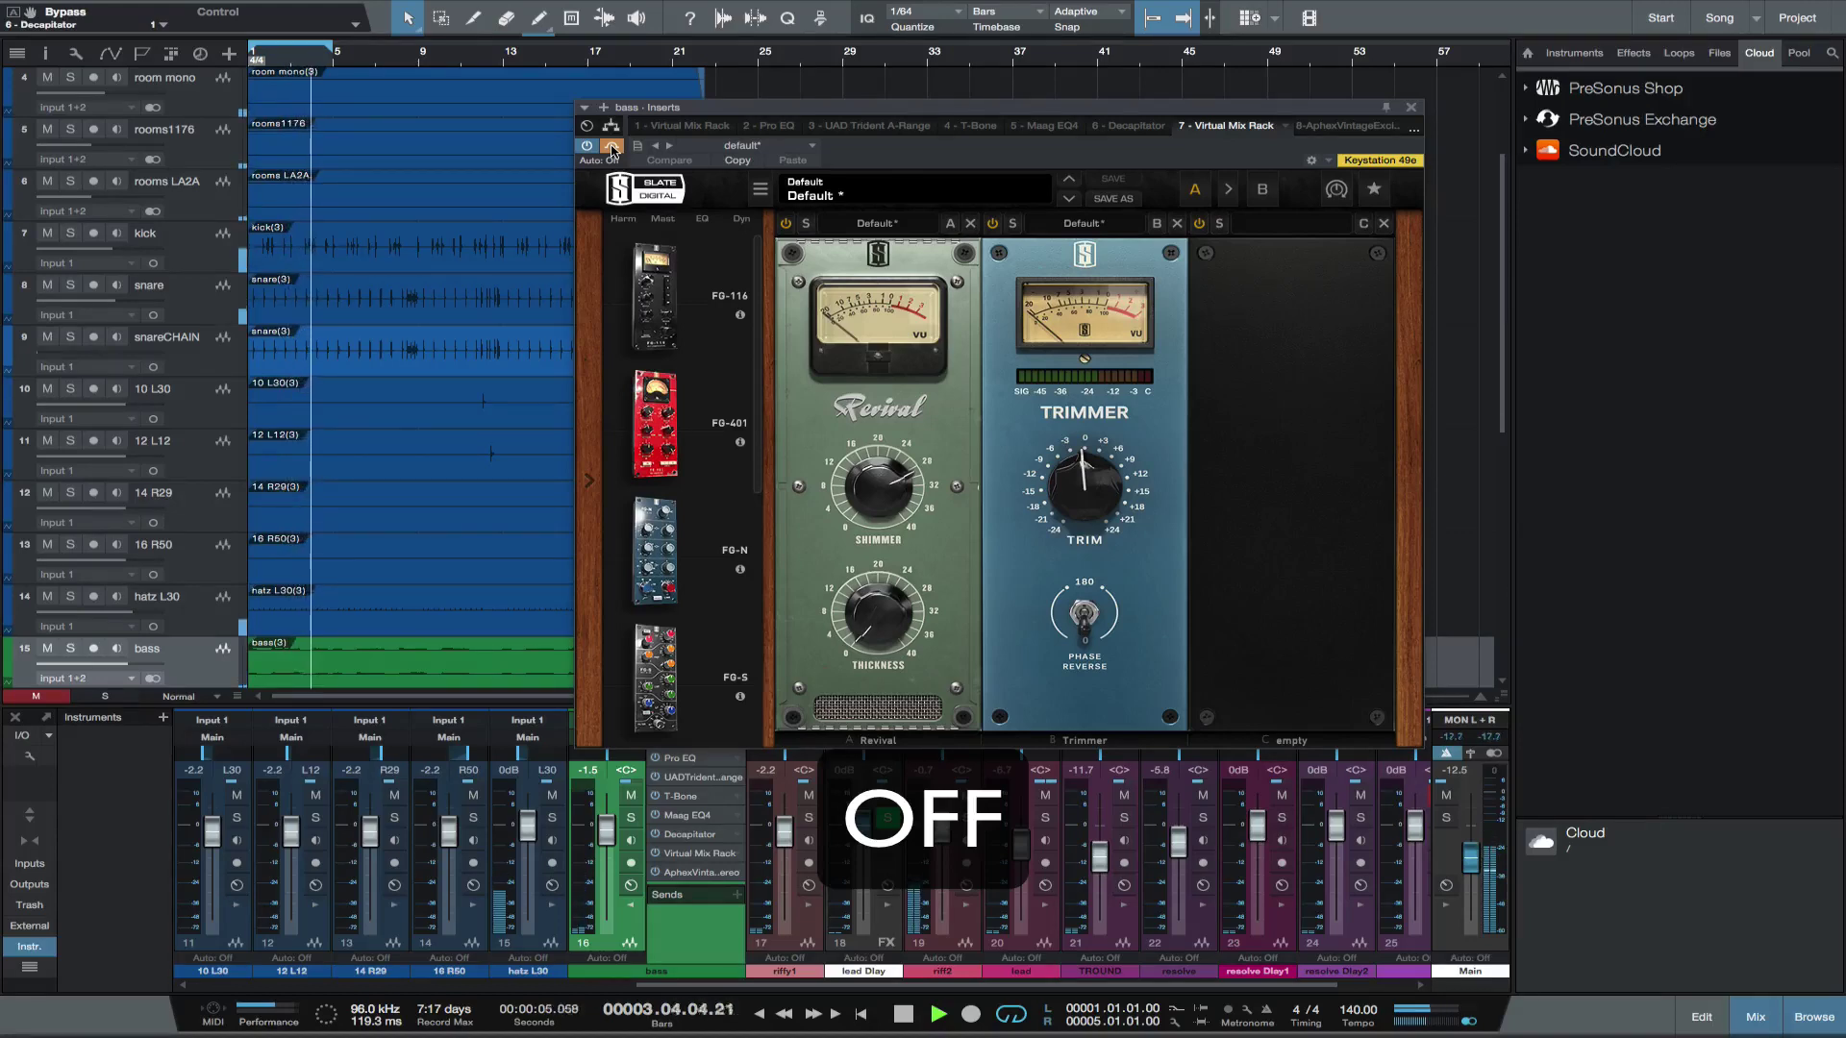
pyautogui.click(611, 148)
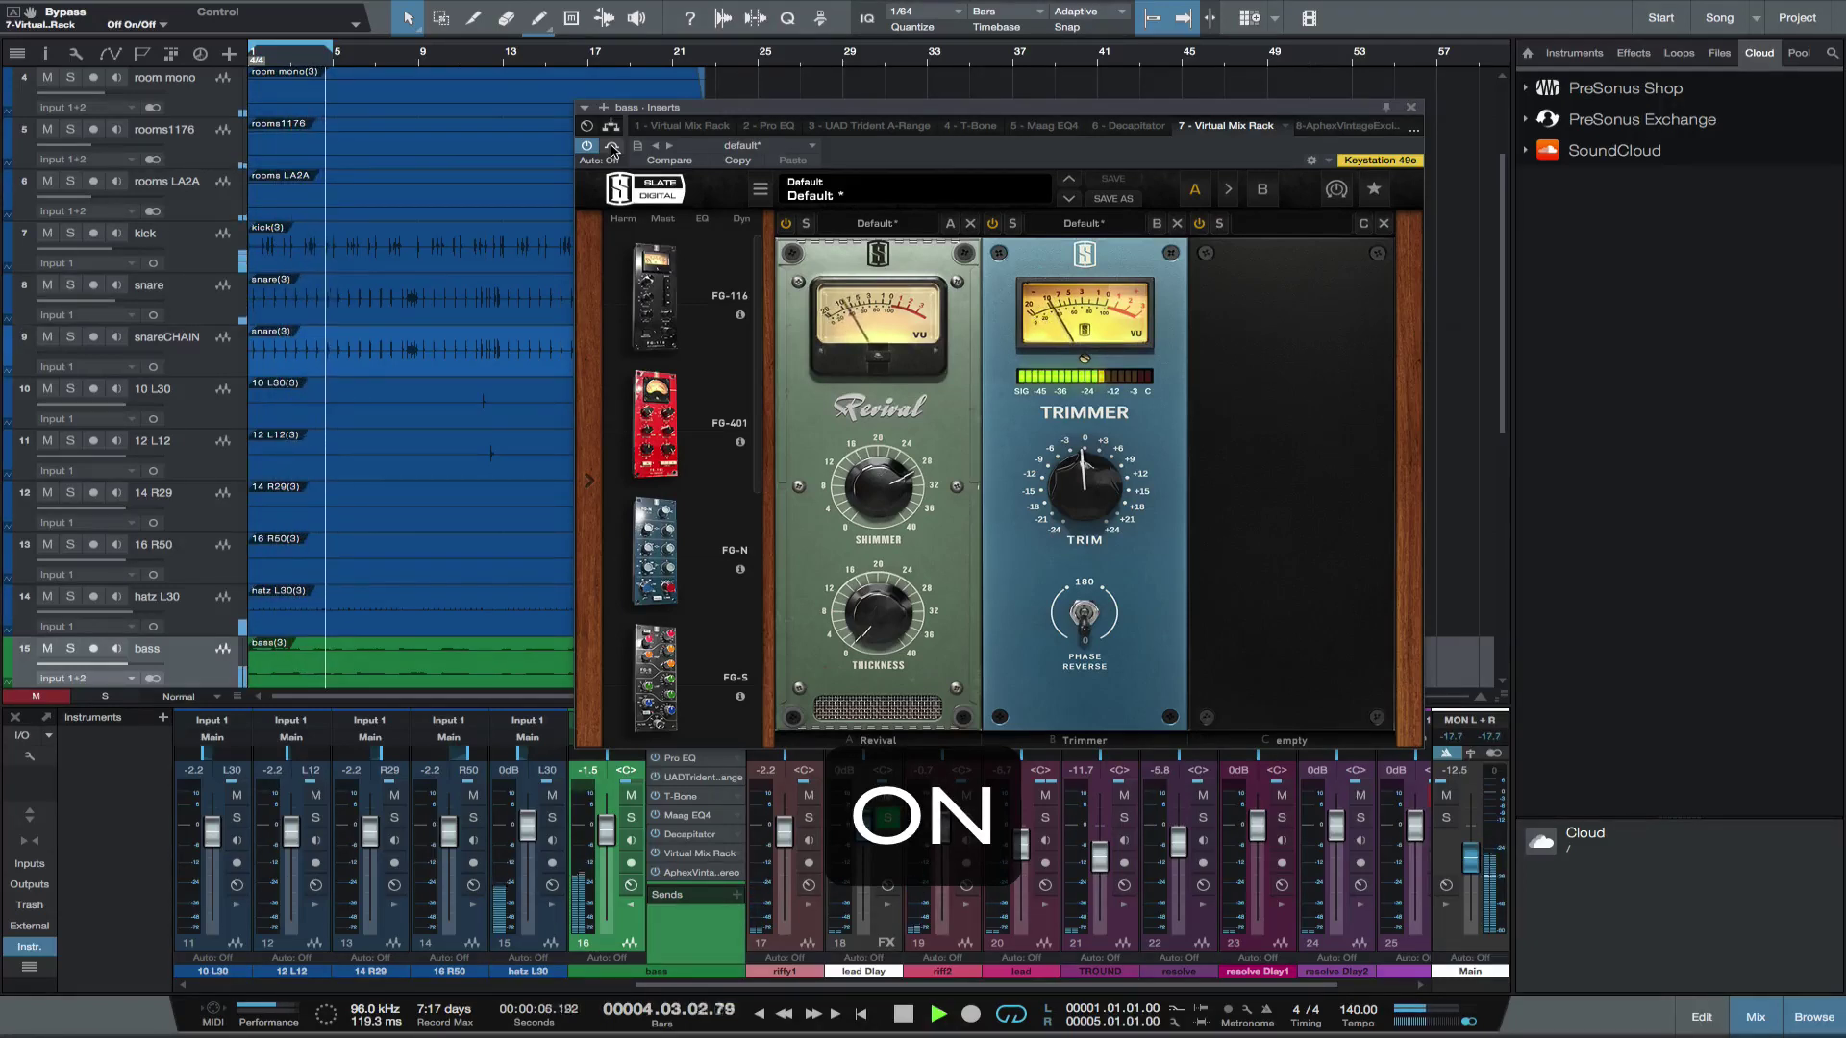
pyautogui.click(612, 148)
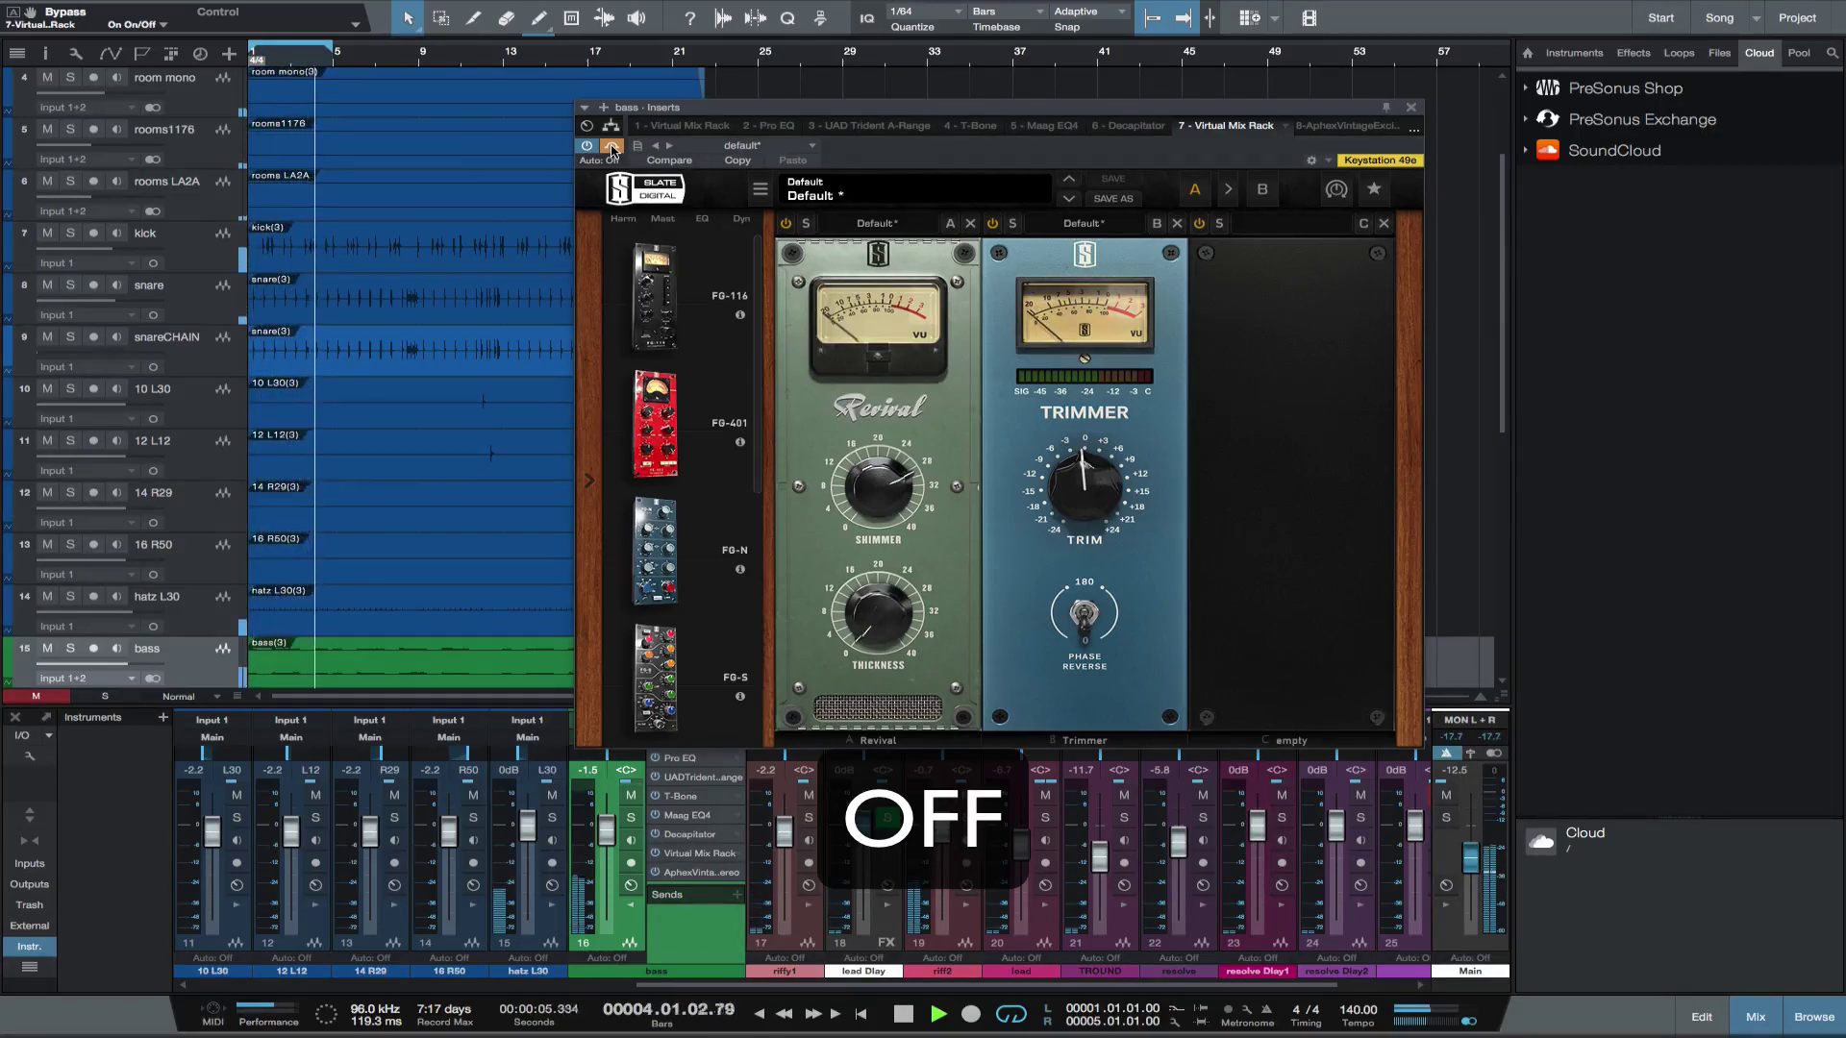
pyautogui.press('space')
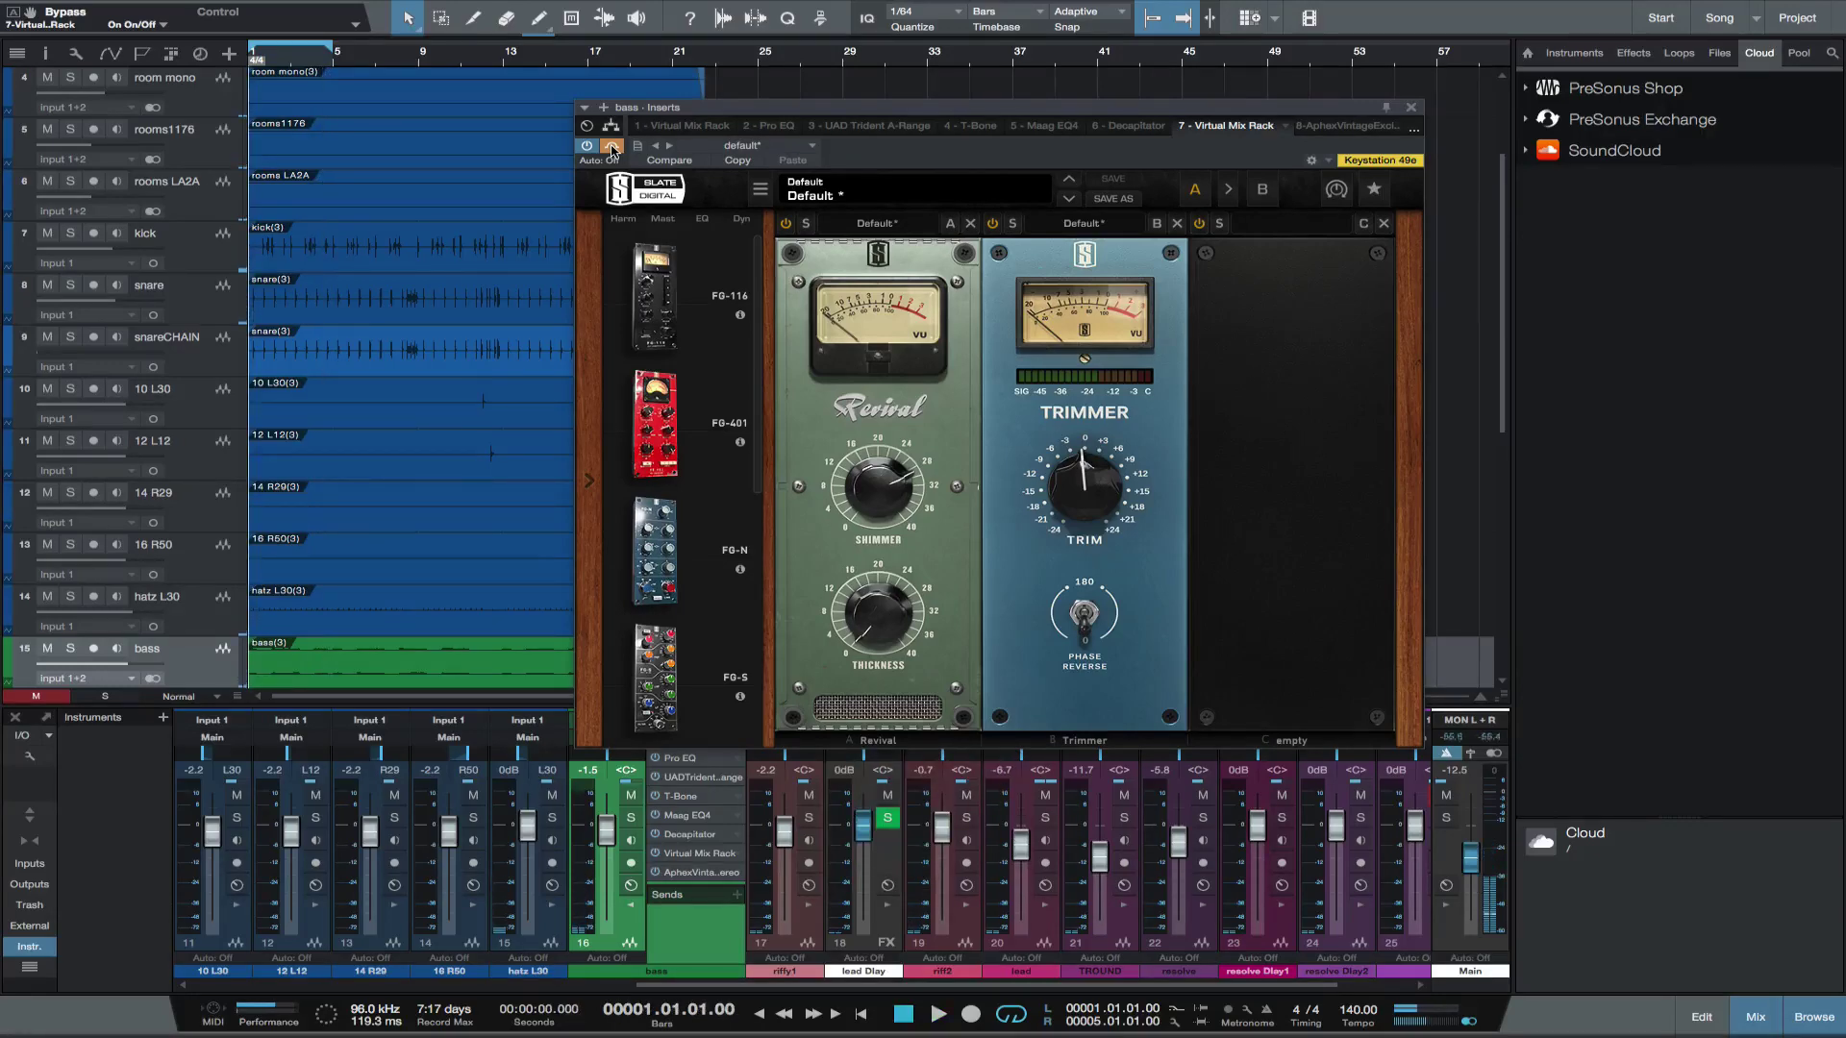
# Step: Bring up the Aphex Vintage Aural Exciter and A/B it during playback, ending bypassed
pyautogui.click(1351, 125)
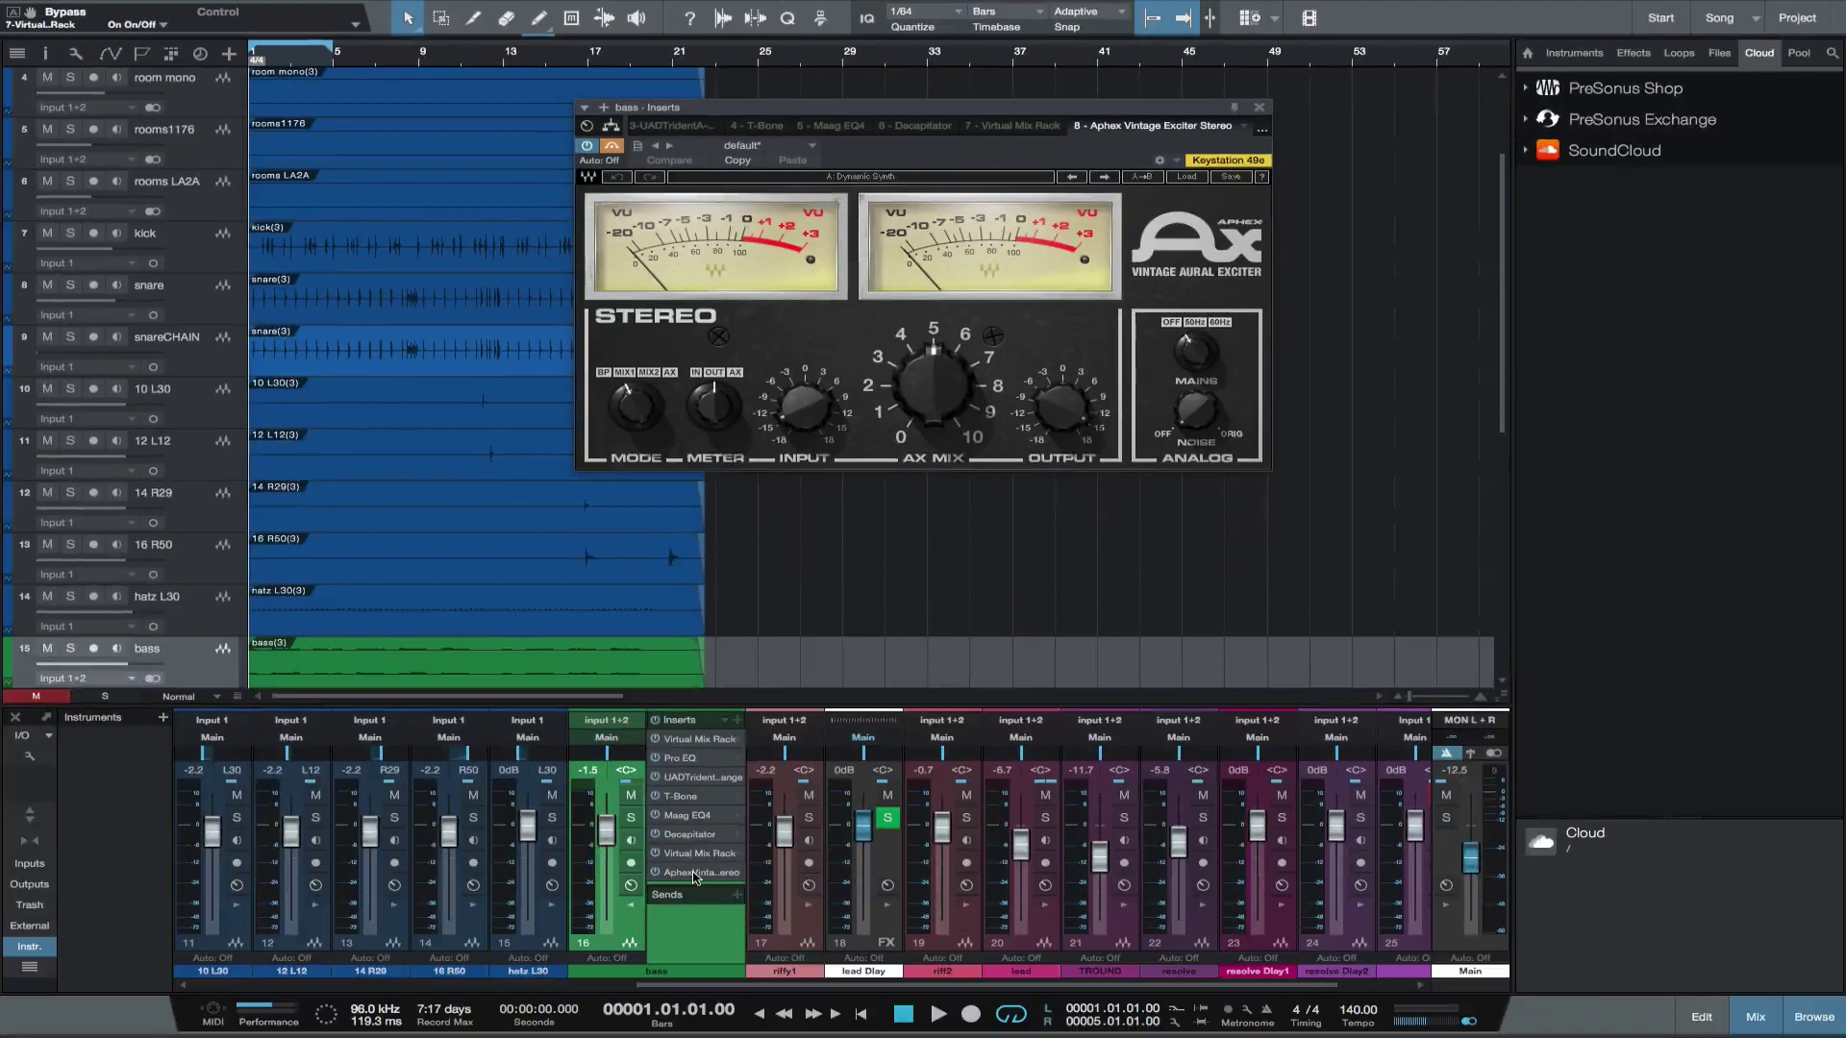
pyautogui.press('space')
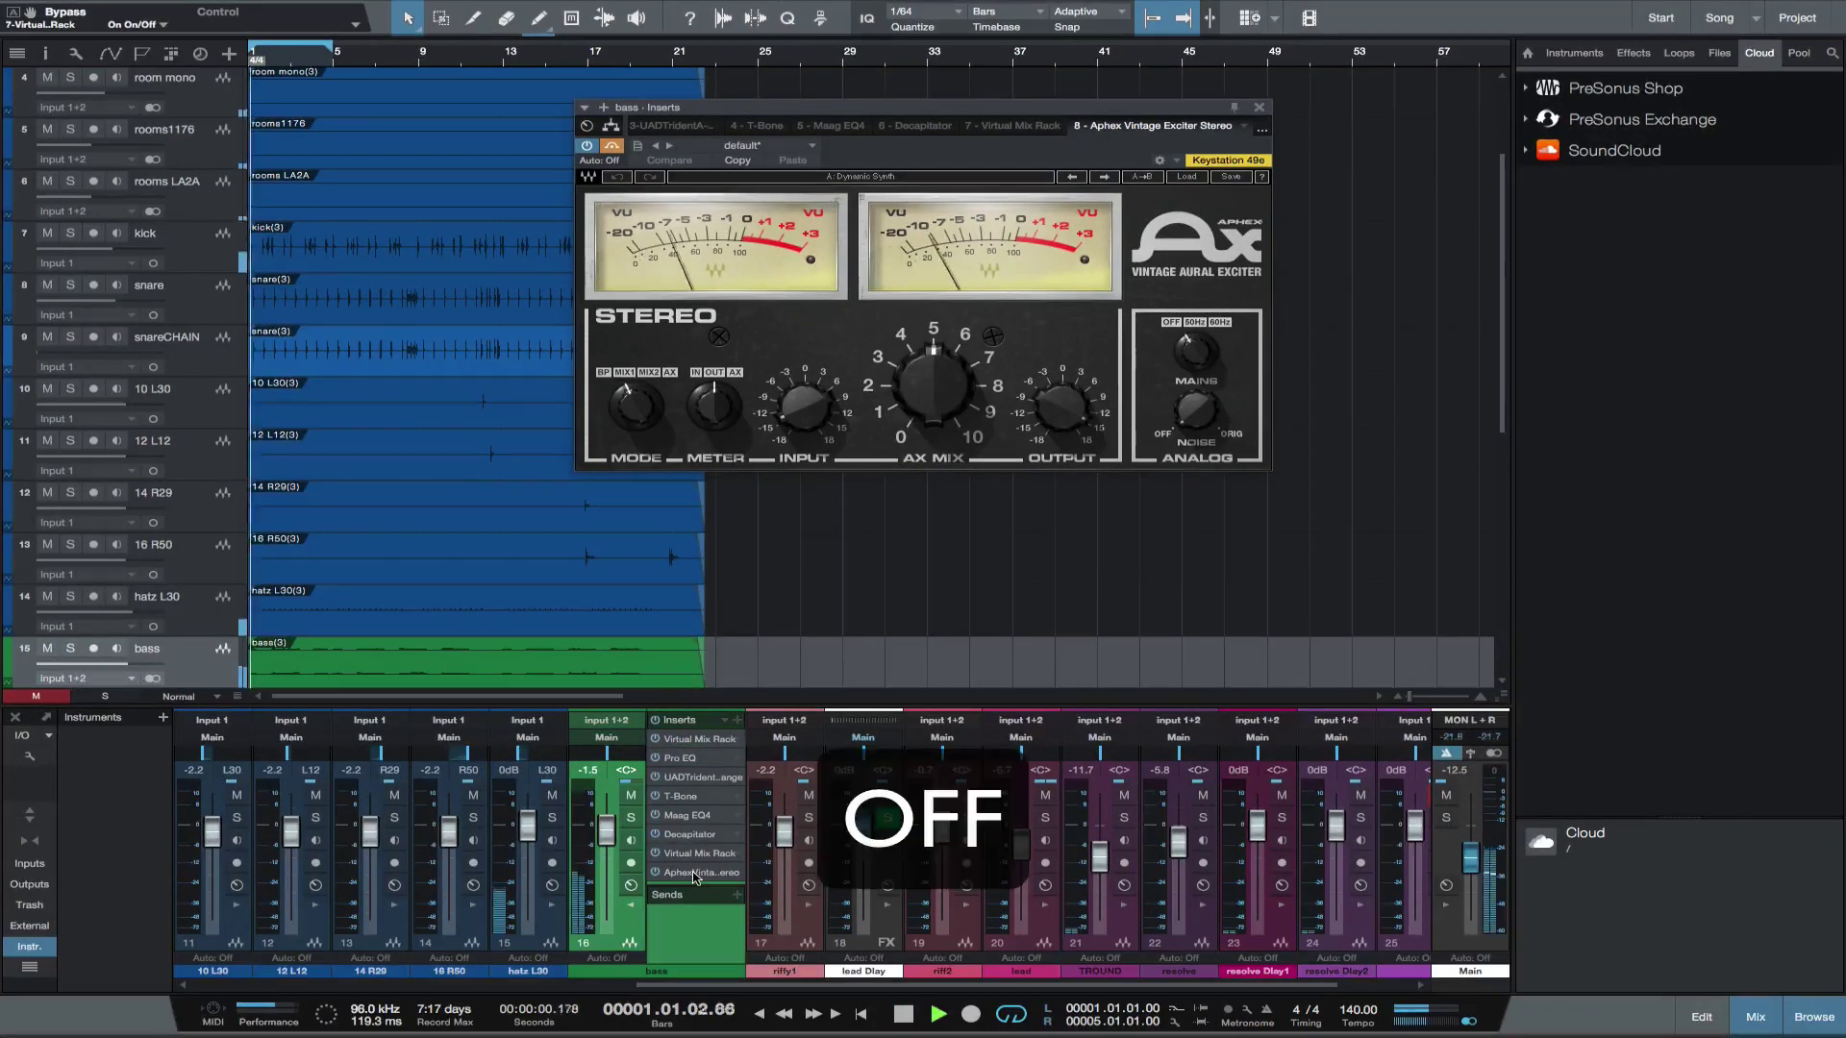
pyautogui.click(611, 147)
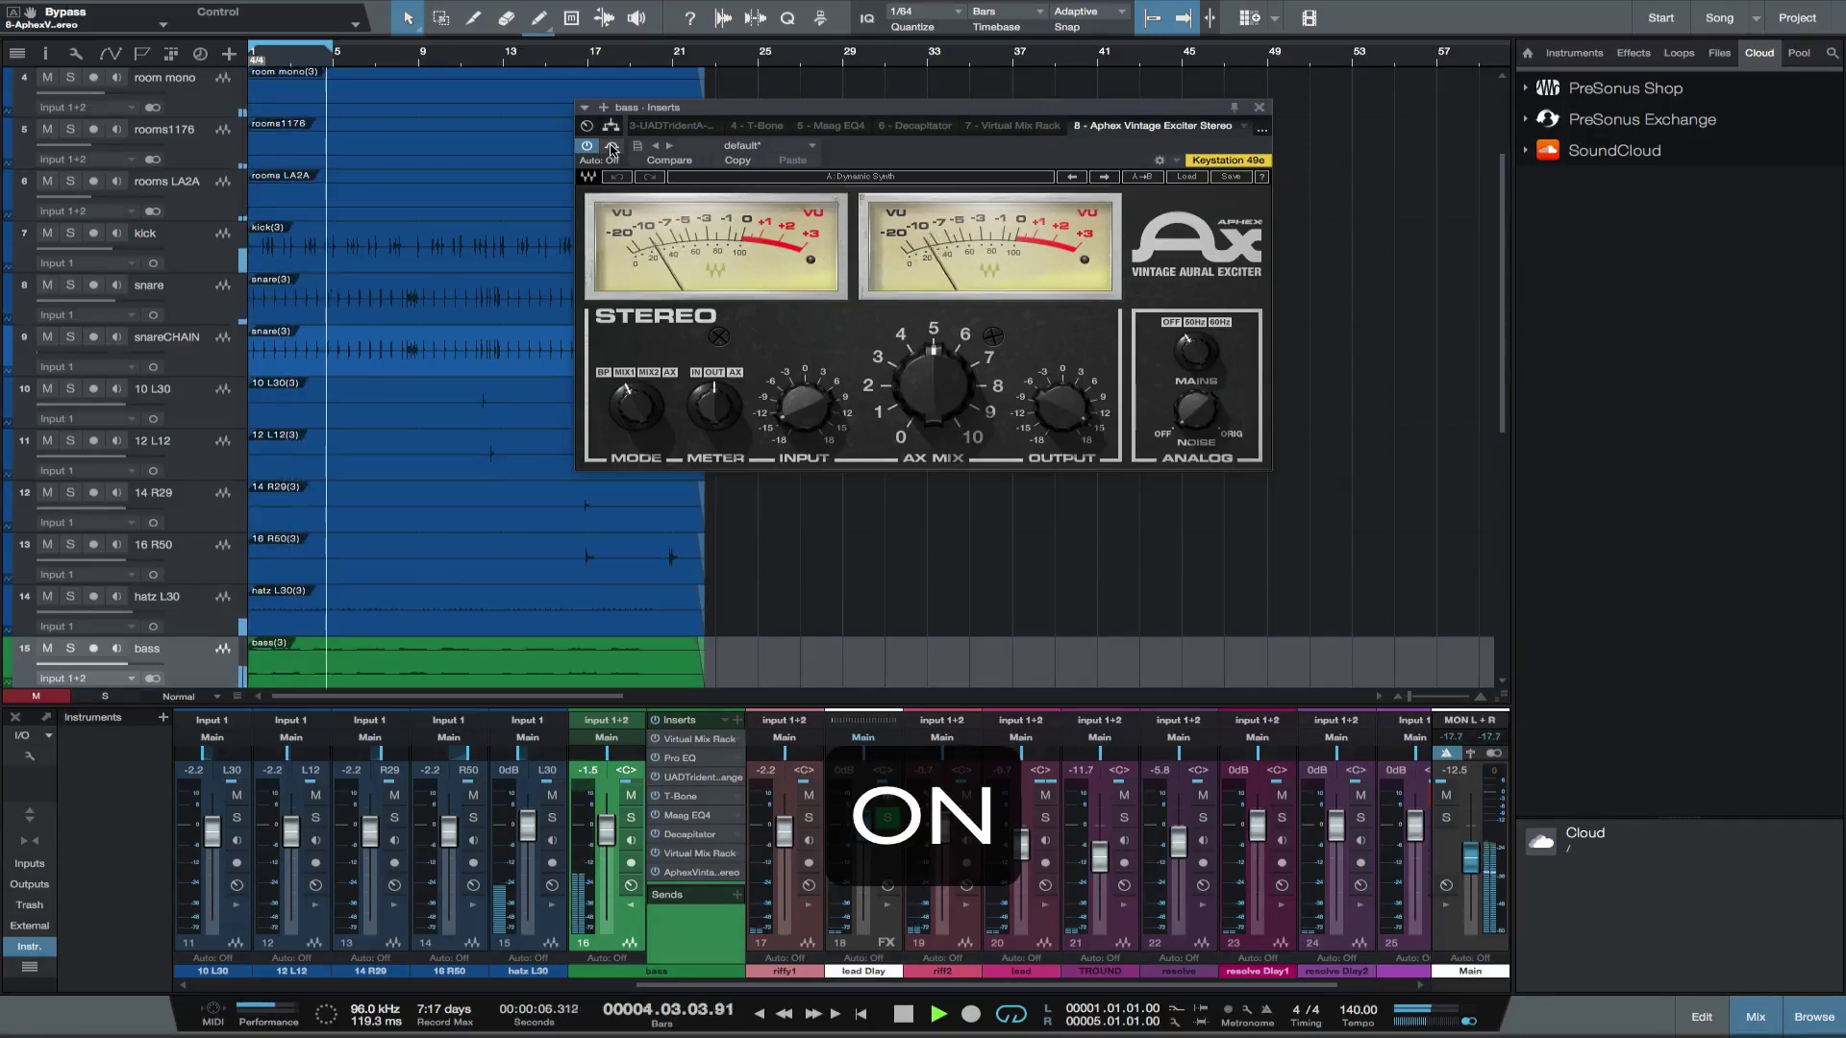
pyautogui.click(611, 147)
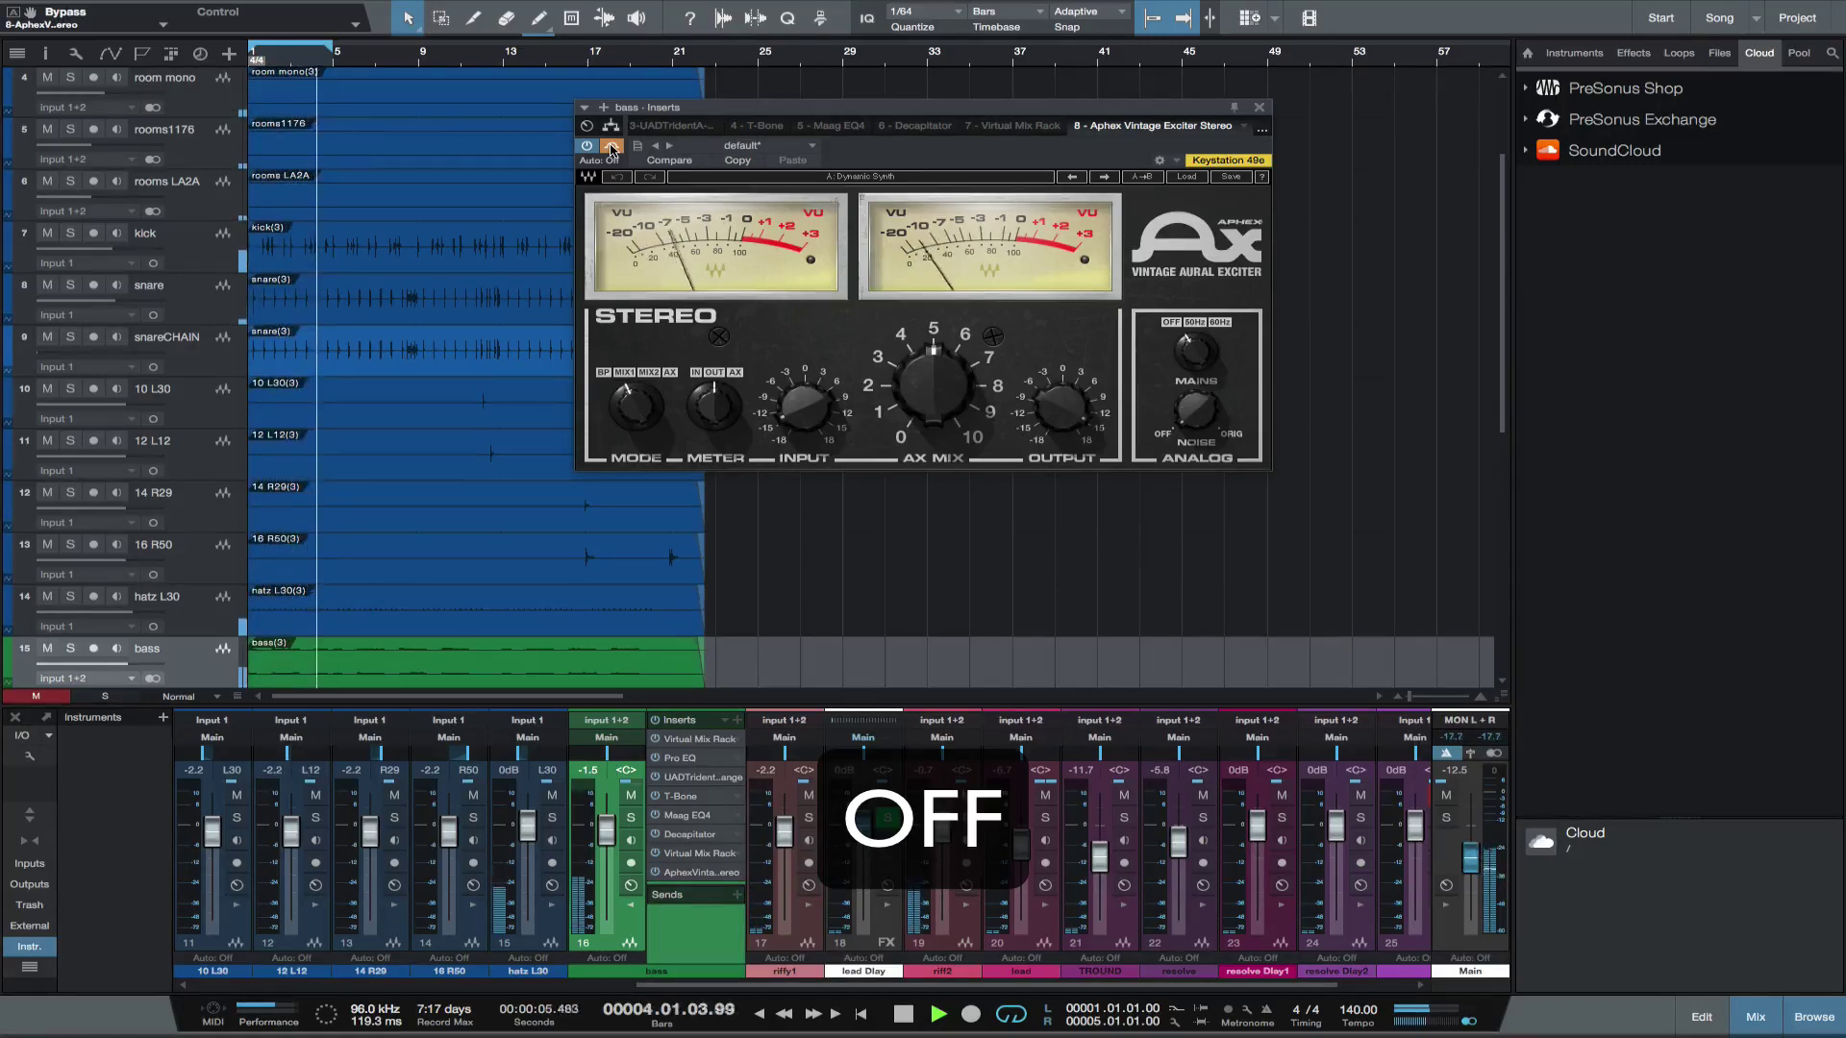
pyautogui.press('space')
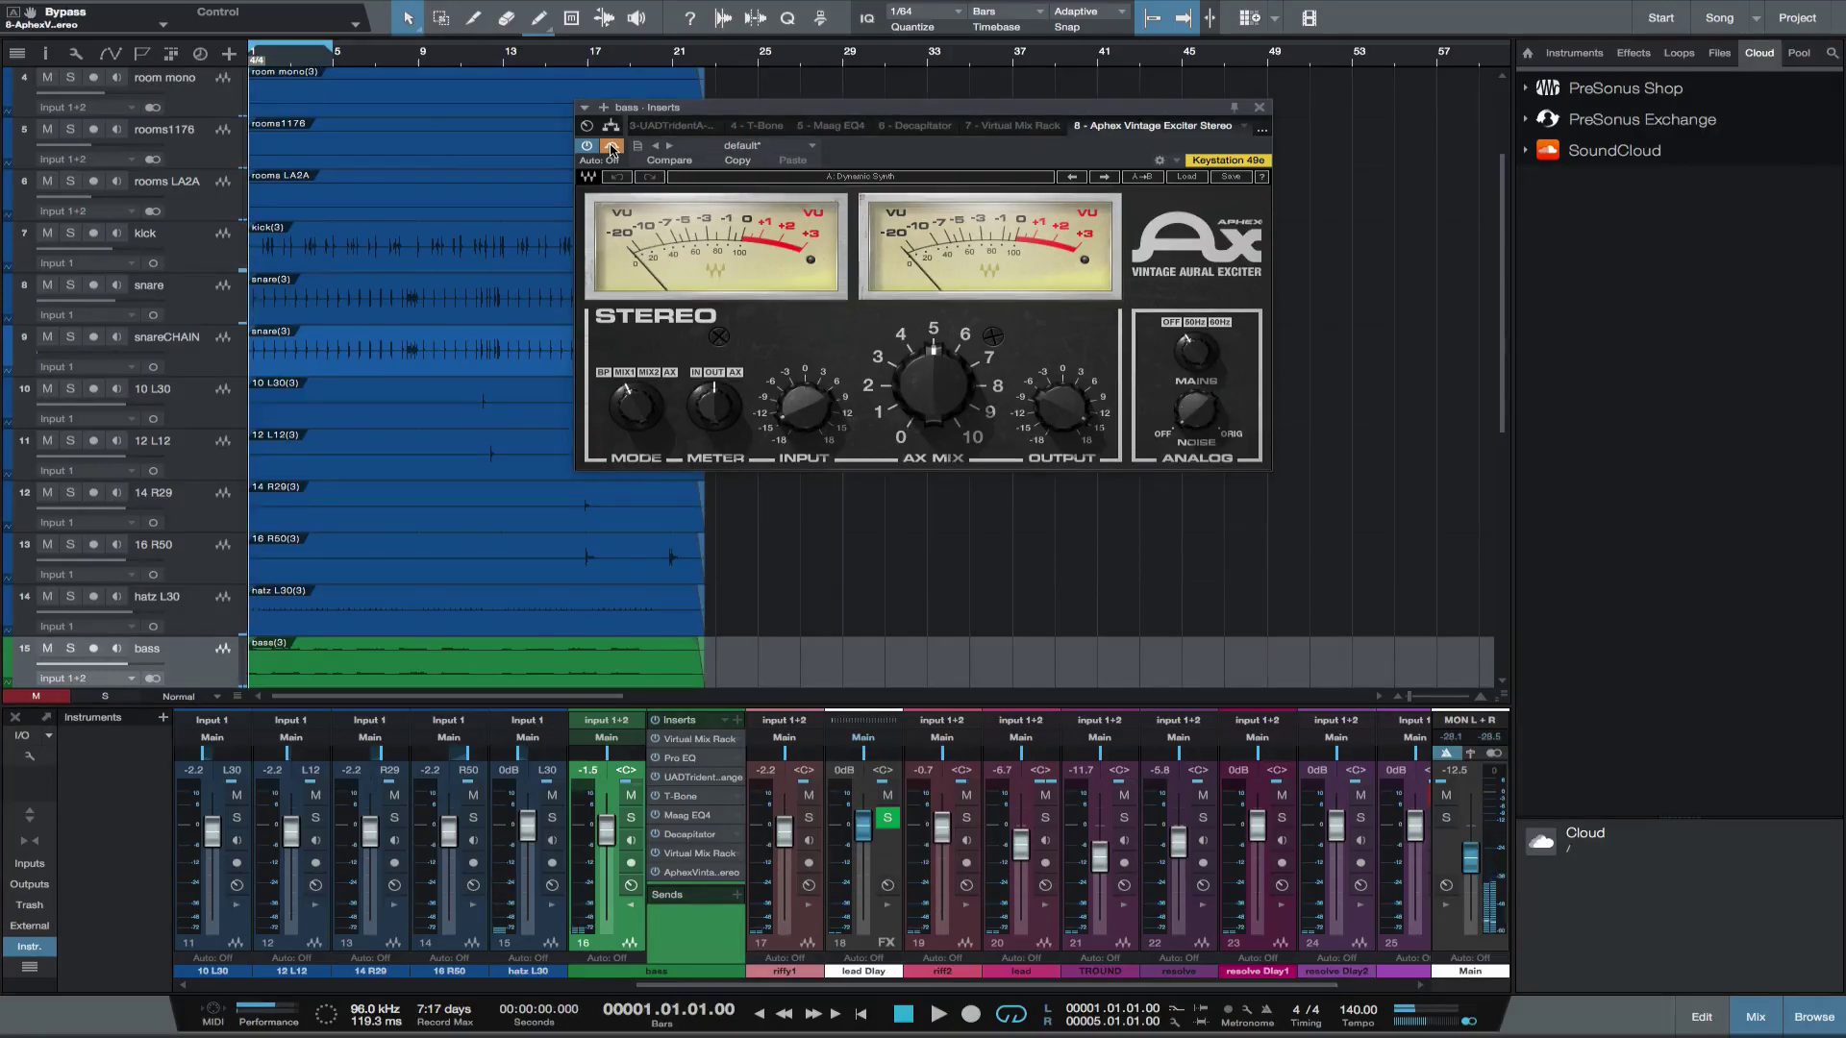
# Step: Close the Aphex exciter window and play the whole song from the start
pyautogui.click(939, 1014)
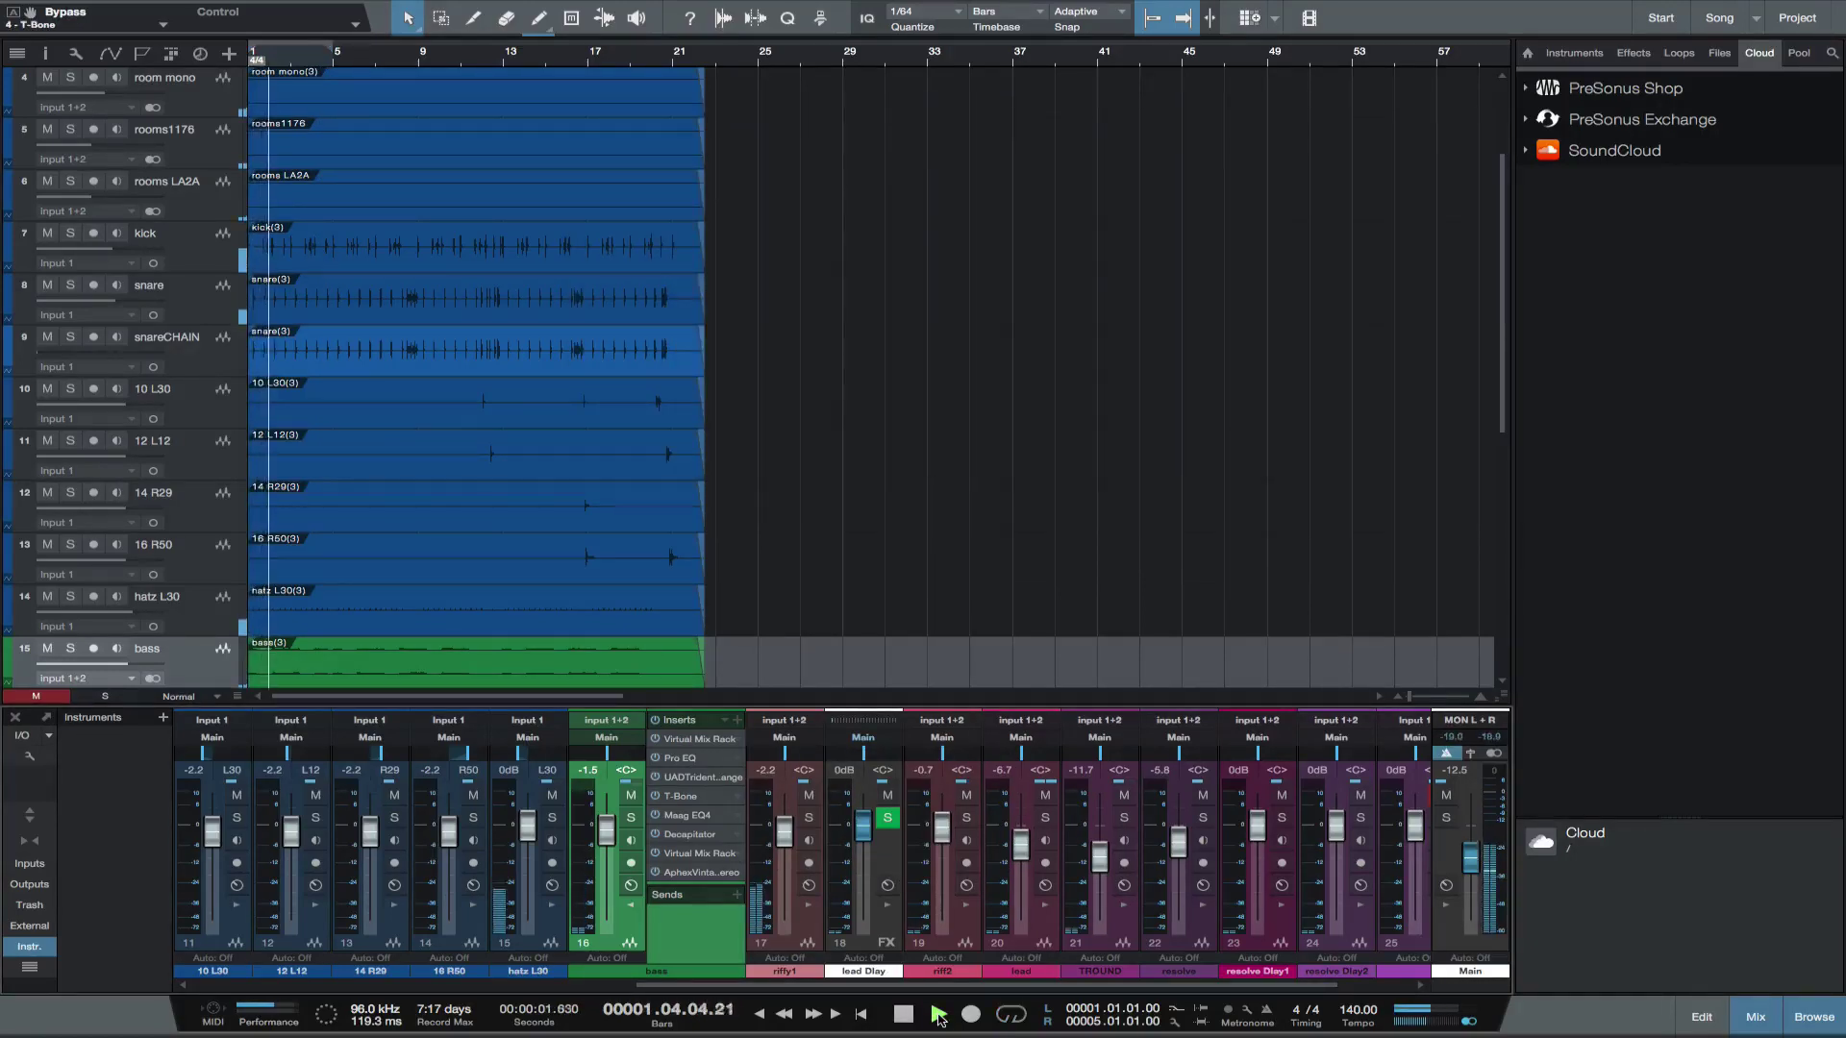